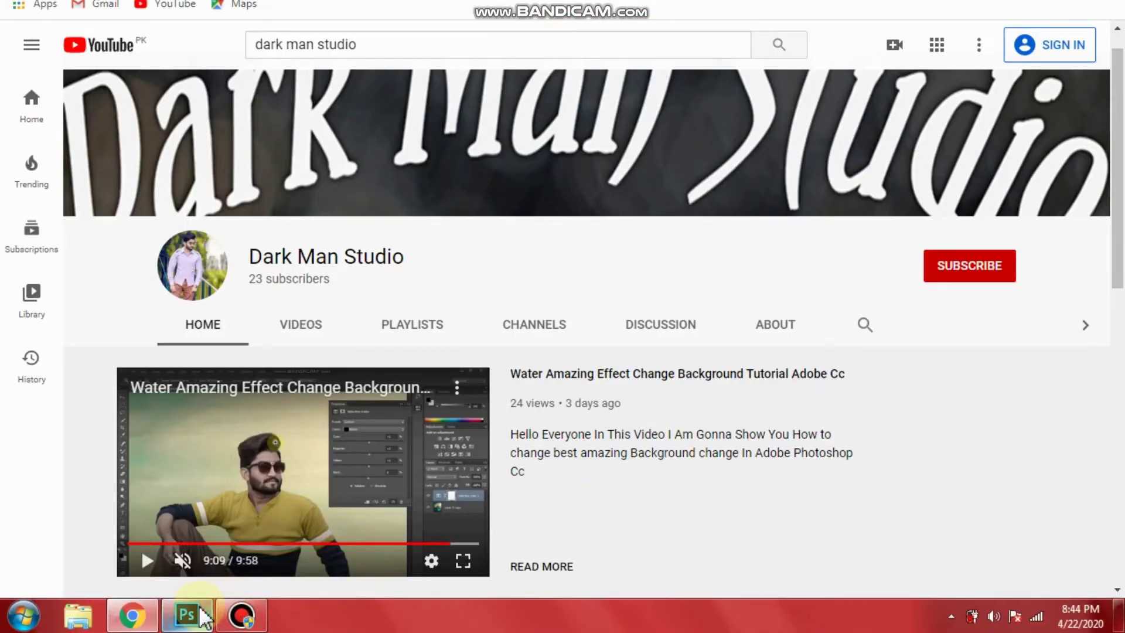
Switch to Photoshop and select the man's hair, face, shirt, arms, trousers and shoes with the Quick Selection tool
click(187, 616)
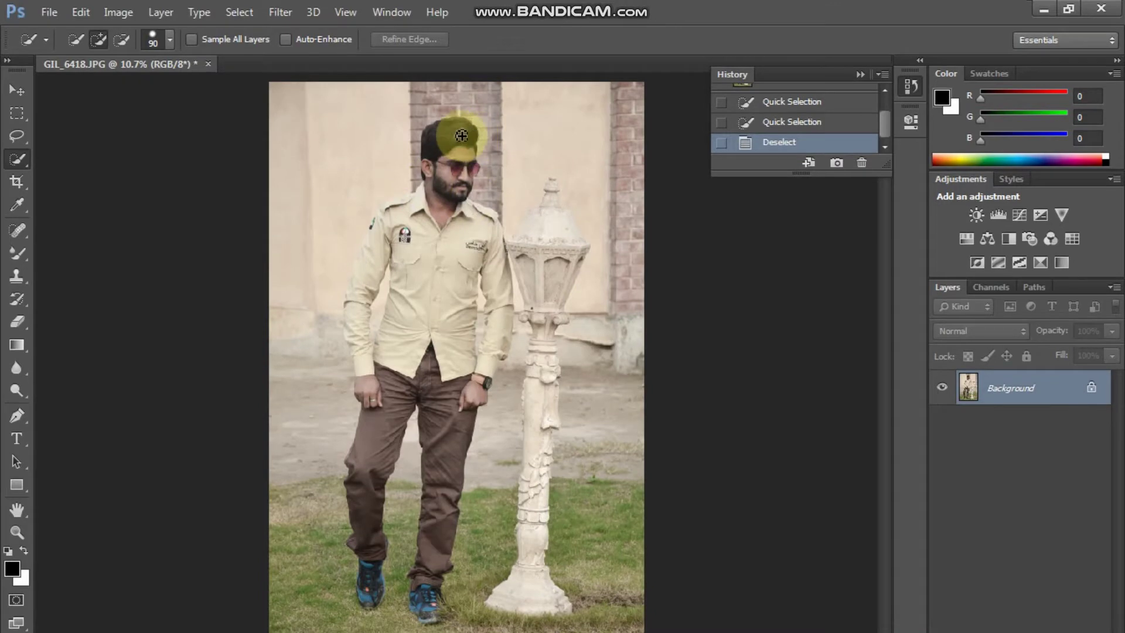
click(459, 128)
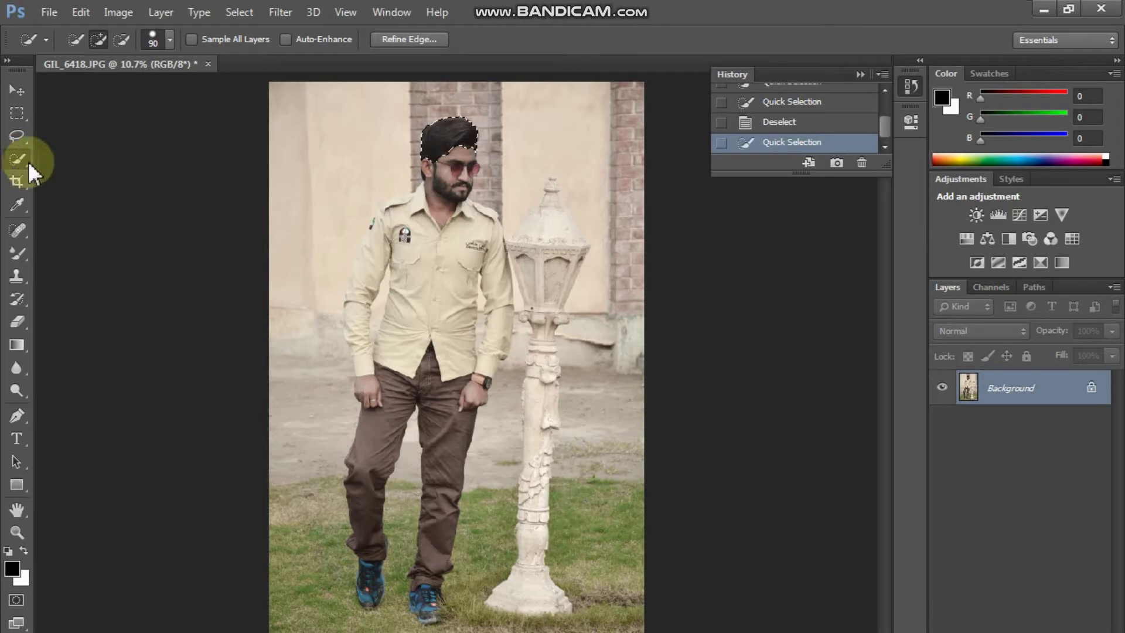
click(442, 175)
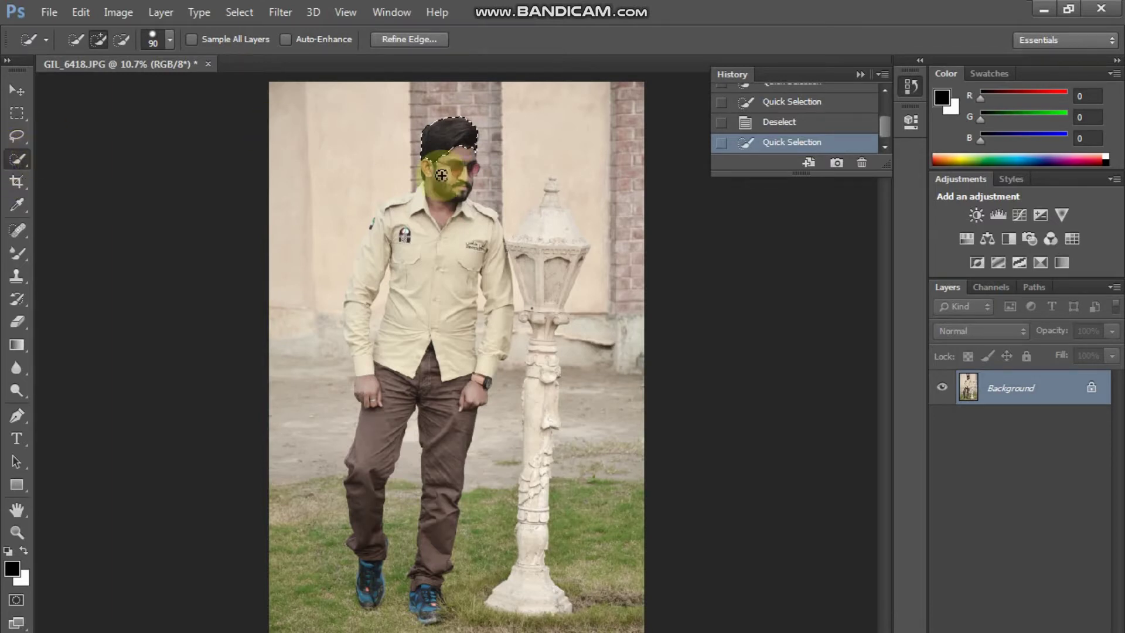
mouse_move(441, 175)
mouse_down()
mouse_move(443, 147)
mouse_move(434, 181)
mouse_move(425, 165)
mouse_move(428, 187)
mouse_move(380, 220)
mouse_move(379, 255)
mouse_move(410, 268)
mouse_move(422, 342)
mouse_move(385, 420)
mouse_move(371, 499)
mouse_move(367, 470)
mouse_move(370, 531)
mouse_up()
mouse_move(370, 486)
mouse_down()
mouse_move(364, 531)
mouse_move(359, 520)
mouse_move(380, 520)
mouse_move(376, 501)
mouse_move(369, 532)
mouse_up()
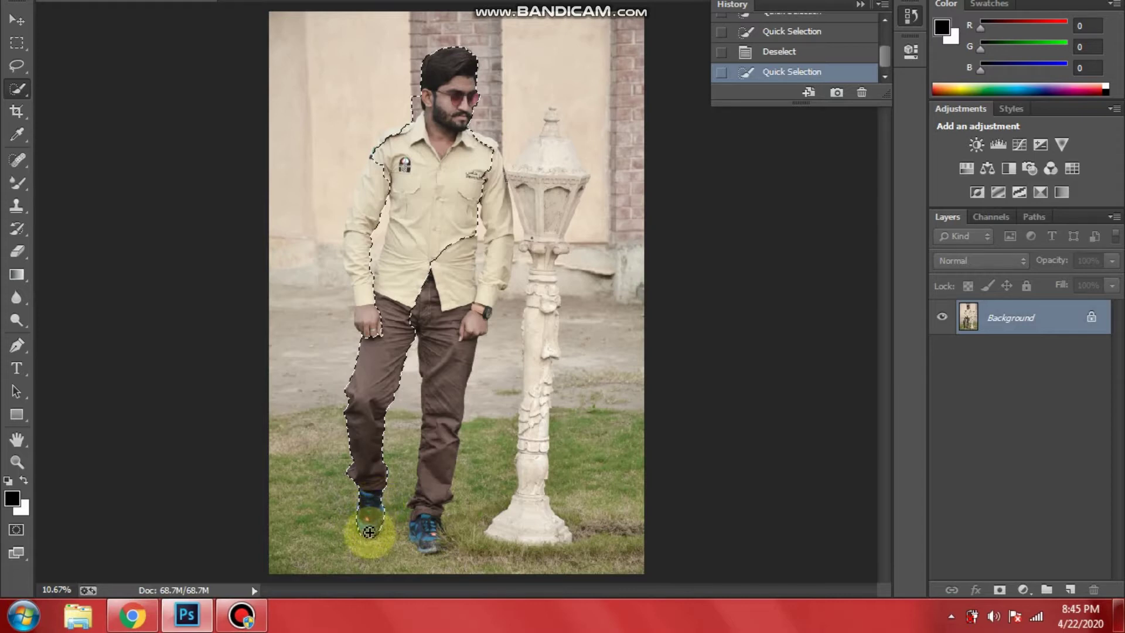
click(368, 532)
mouse_move(369, 531)
mouse_down()
mouse_move(384, 321)
mouse_move(359, 284)
mouse_move(360, 222)
mouse_move(374, 161)
mouse_move(349, 230)
mouse_move(353, 269)
mouse_up()
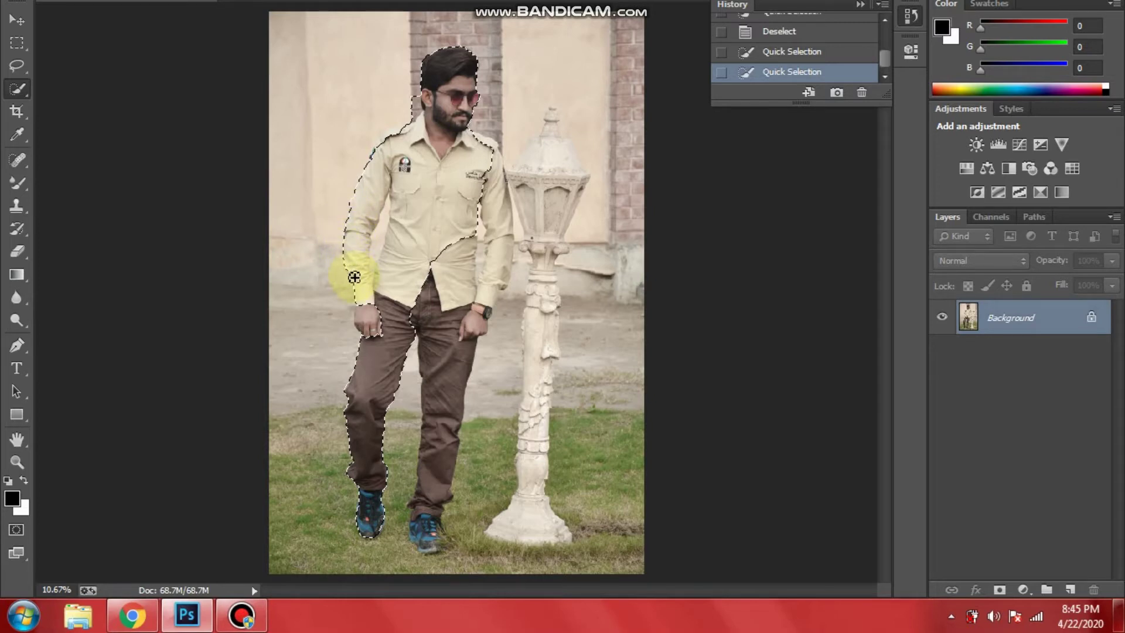
mouse_move(354, 277)
mouse_down()
mouse_move(504, 197)
mouse_move(465, 166)
mouse_move(406, 158)
mouse_move(513, 252)
mouse_move(466, 270)
mouse_move(454, 289)
mouse_move(462, 393)
mouse_move(446, 475)
mouse_move(426, 516)
mouse_move(413, 505)
mouse_move(424, 548)
mouse_move(448, 542)
mouse_move(439, 535)
mouse_move(463, 465)
mouse_move(480, 176)
mouse_move(492, 167)
mouse_move(487, 303)
mouse_move(497, 270)
mouse_up()
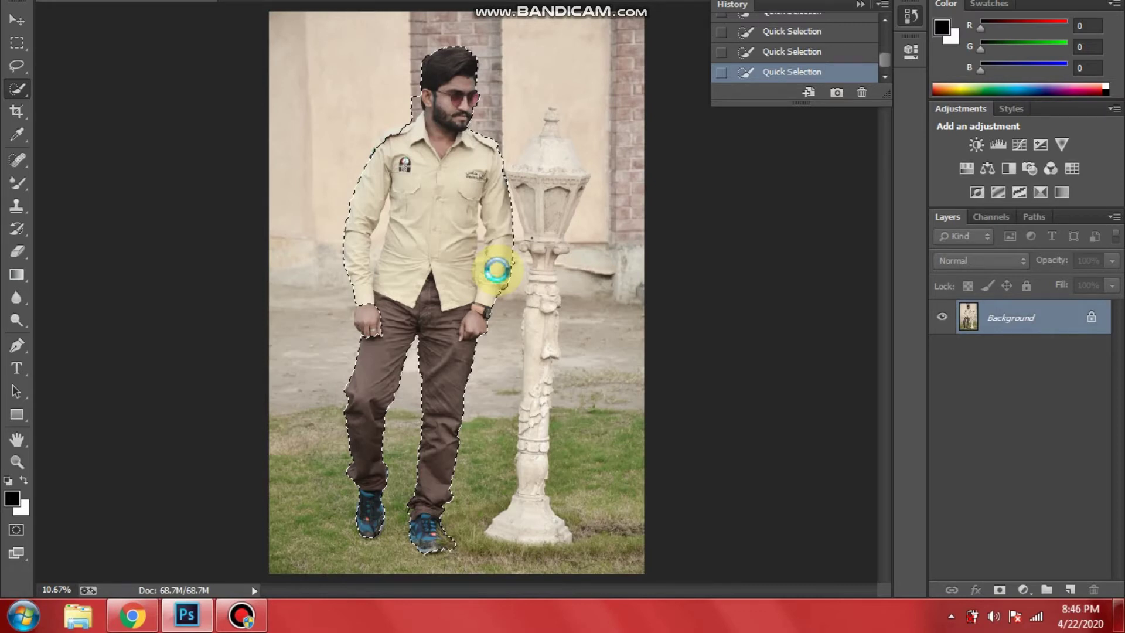
Refine the selection by adding the missing hand and shoulder edge and subtracting the background between arms and torso and beside the neck
click(366, 317)
mouse_move(365, 317)
mouse_down()
mouse_move(403, 291)
mouse_move(389, 272)
mouse_up()
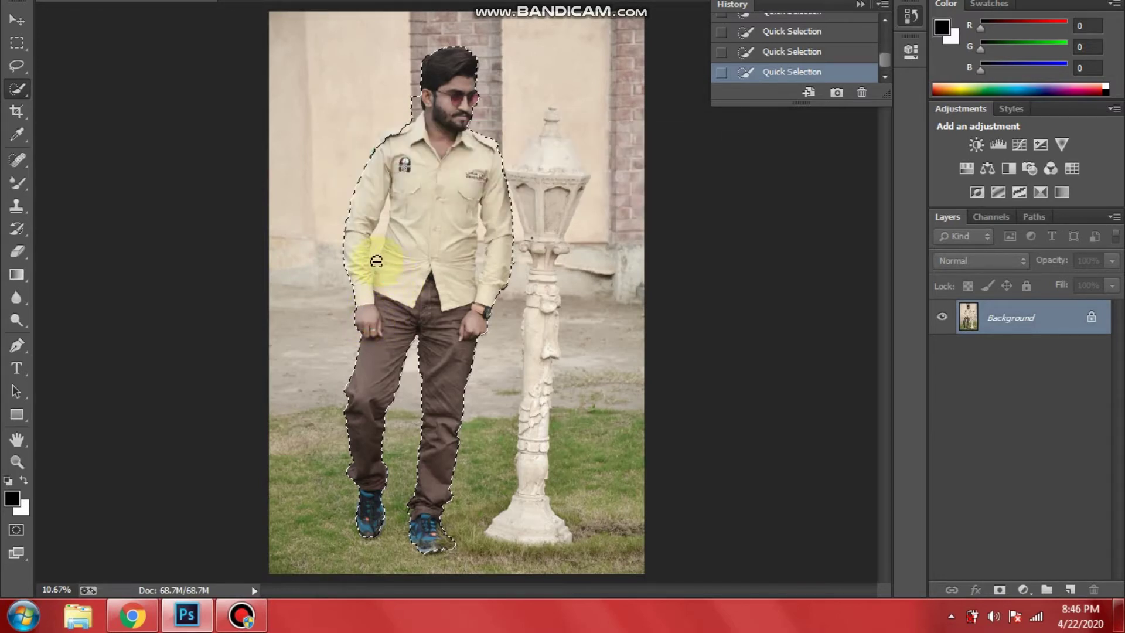
drag(375, 256, 381, 228)
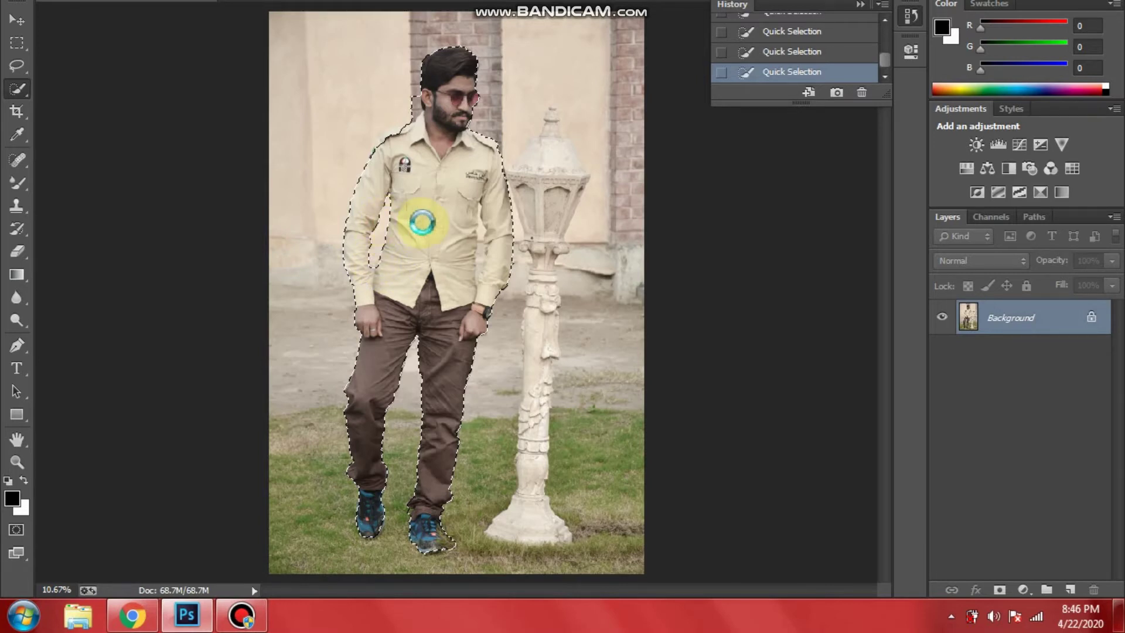
mouse_move(470, 221)
mouse_down()
mouse_move(498, 228)
mouse_move(470, 231)
mouse_move(500, 237)
mouse_move(479, 269)
mouse_move(481, 207)
mouse_move(477, 237)
mouse_move(468, 211)
mouse_move(470, 244)
mouse_up()
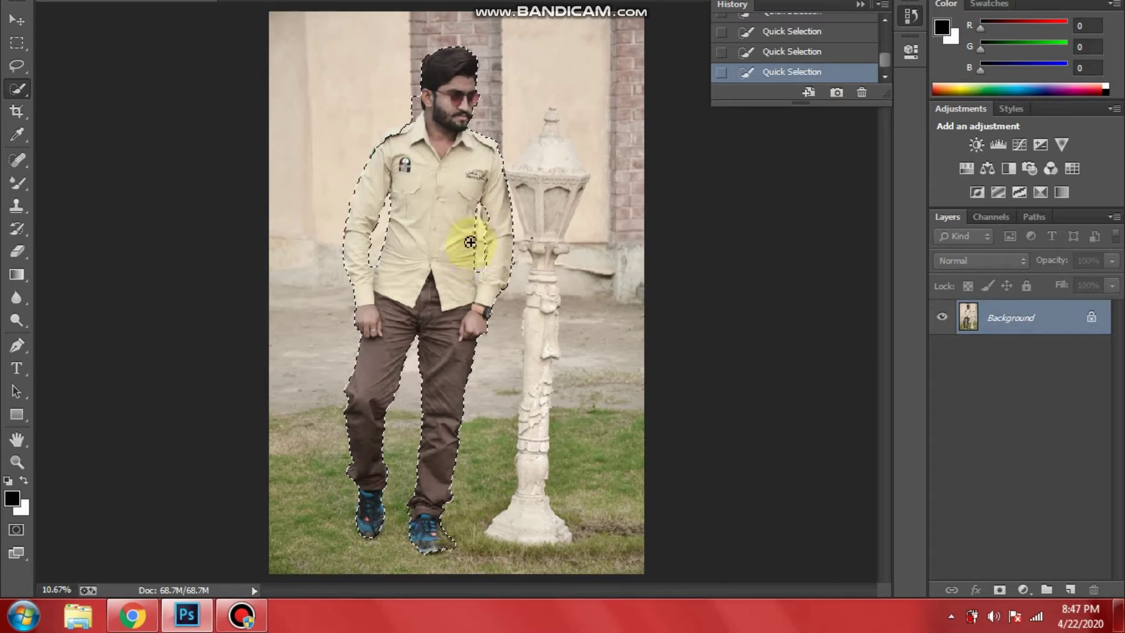
mouse_move(469, 242)
mouse_down()
mouse_move(495, 236)
mouse_move(484, 219)
mouse_up()
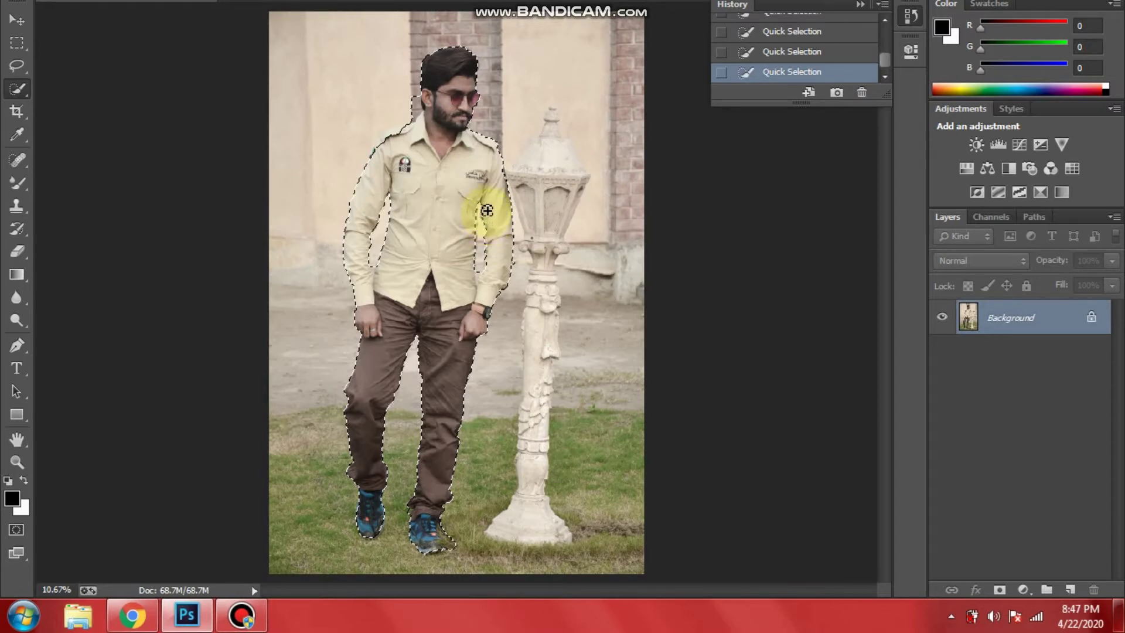
click(487, 210)
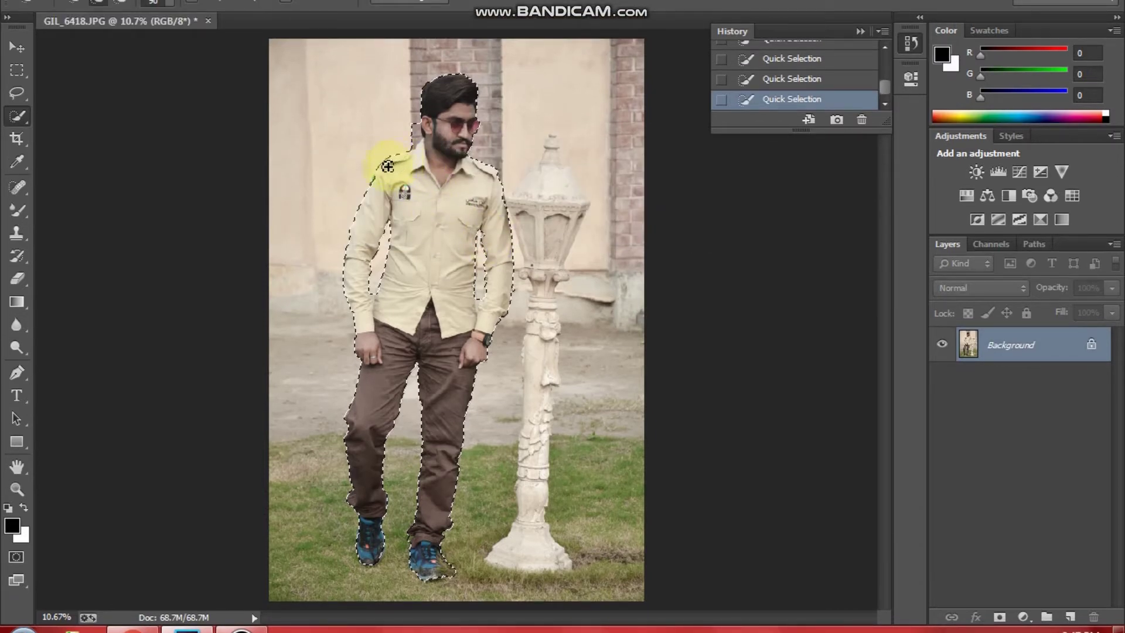
click(386, 168)
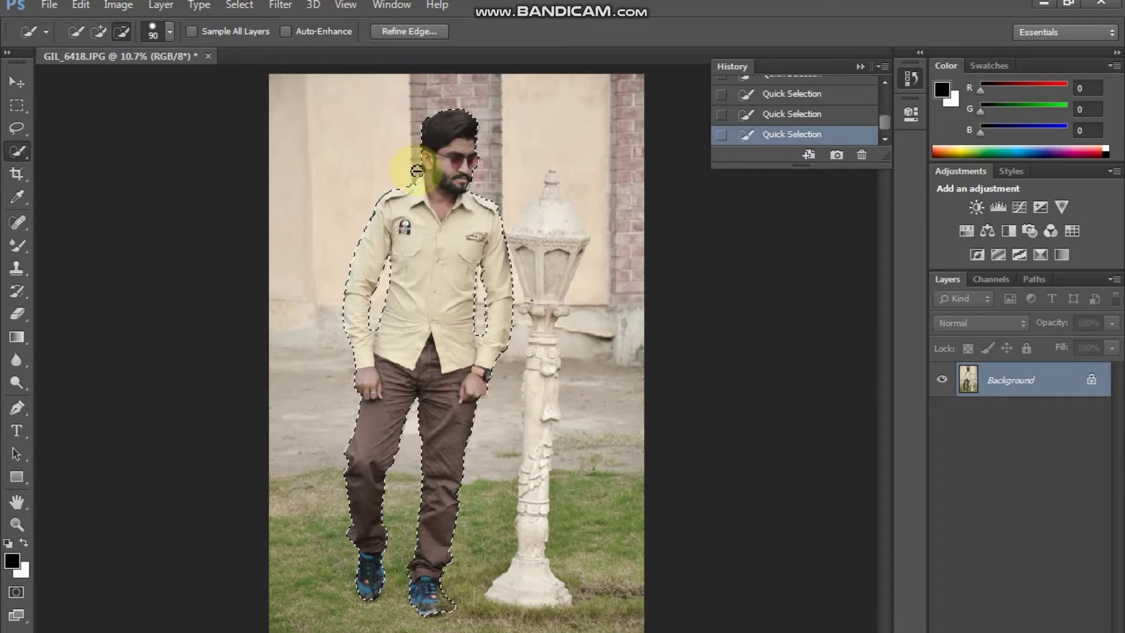
click(416, 169)
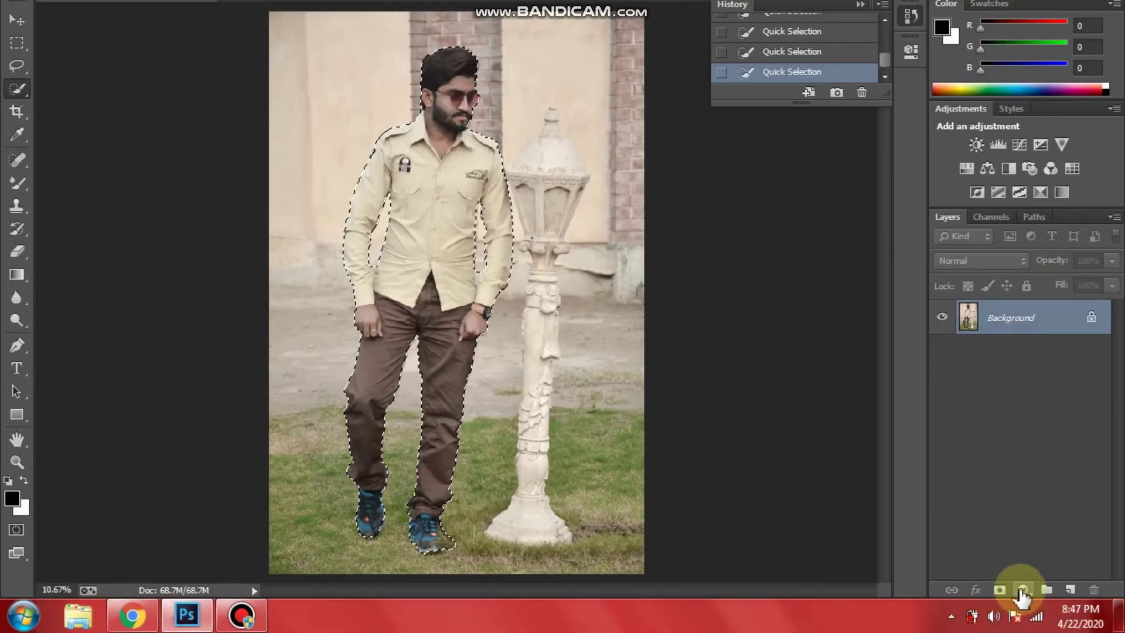
Mask out everything around the selected man and apply the layer mask permanently to the layer
click(1000, 591)
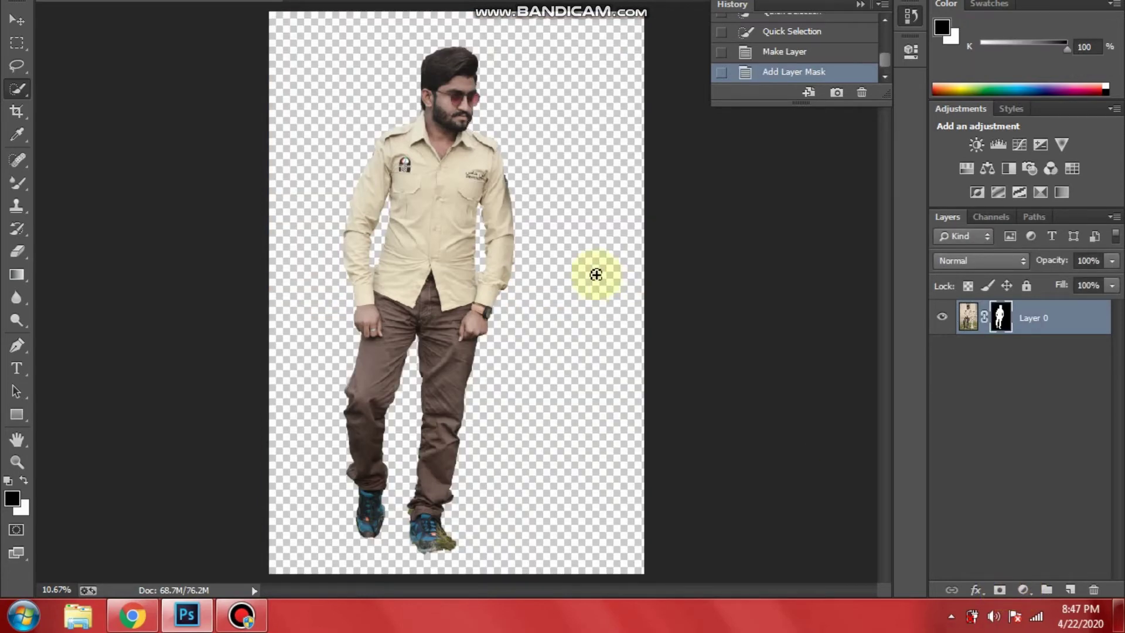
right_click(1003, 318)
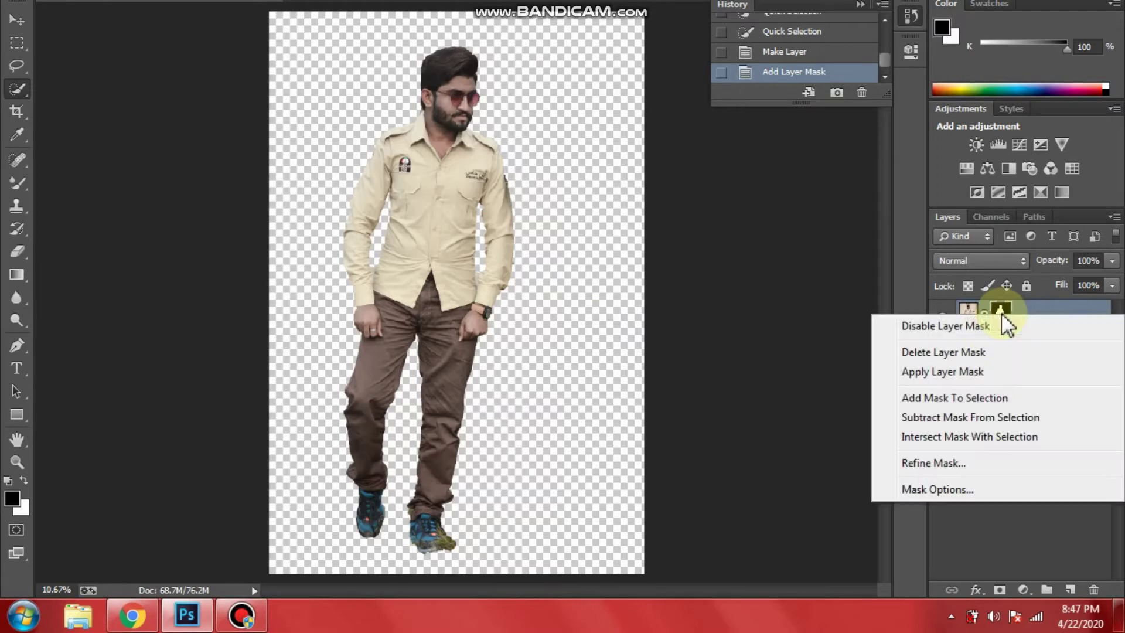
click(963, 372)
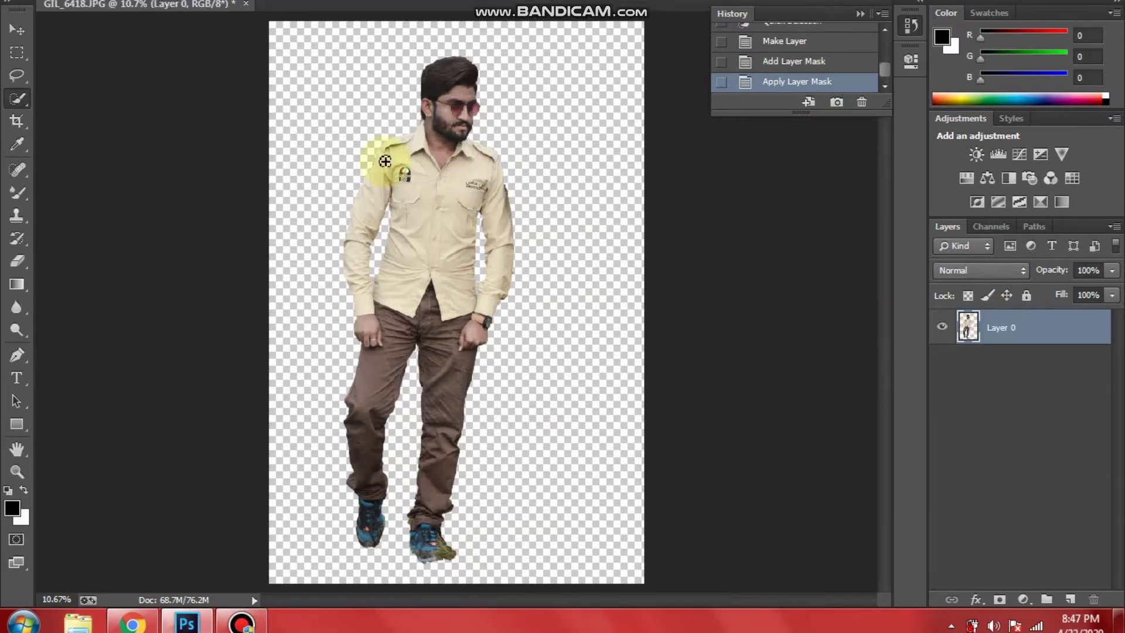
Place the image "ps background (12)" from the Desktop with its Camera Raw exposure set to -0.55
click(49, 11)
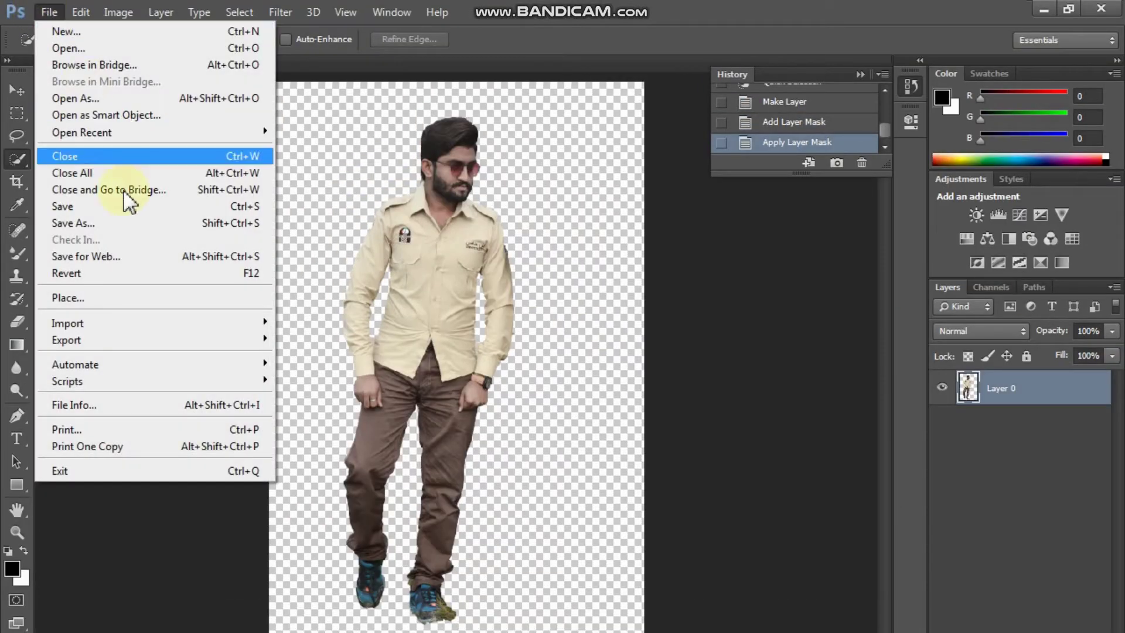
click(70, 297)
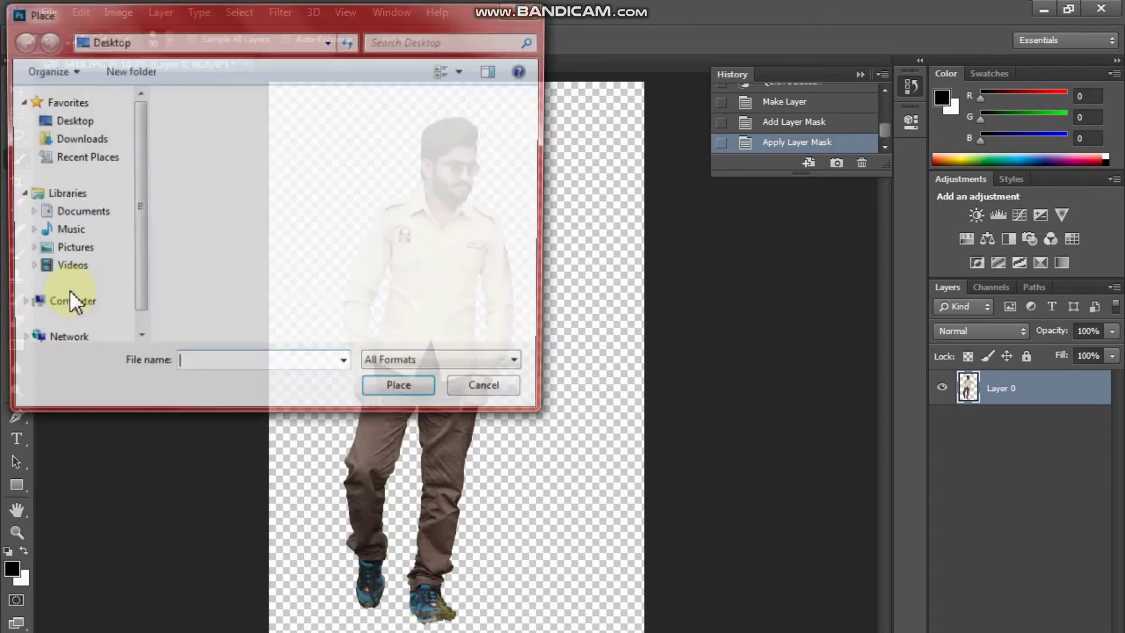
drag(537, 146, 529, 301)
click(241, 202)
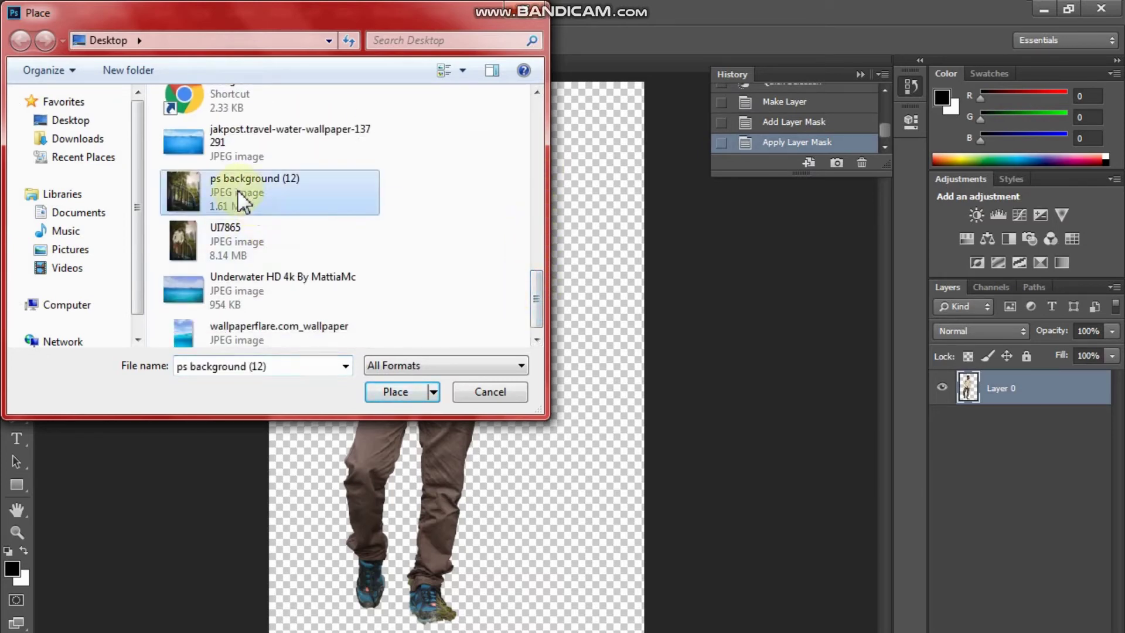
double_click(240, 203)
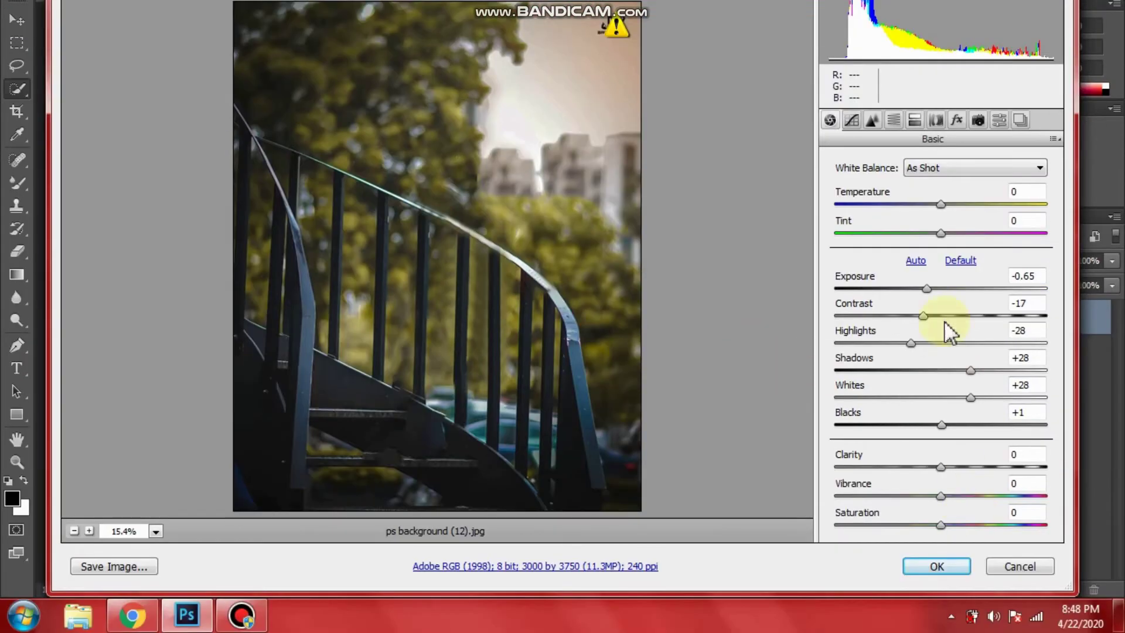
drag(936, 300, 935, 297)
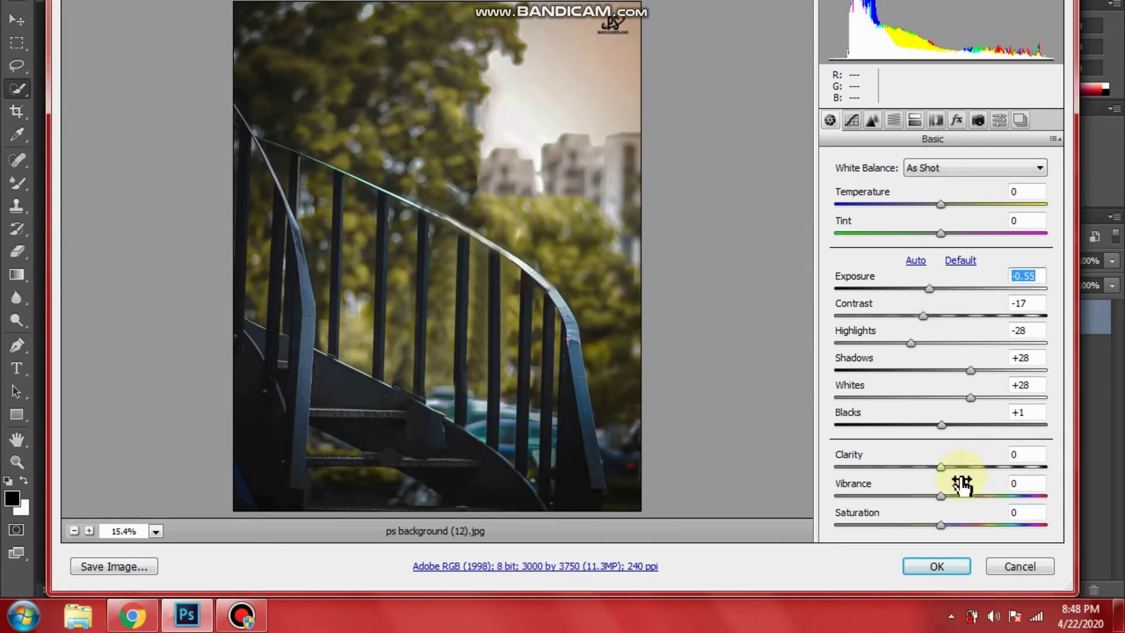
click(937, 566)
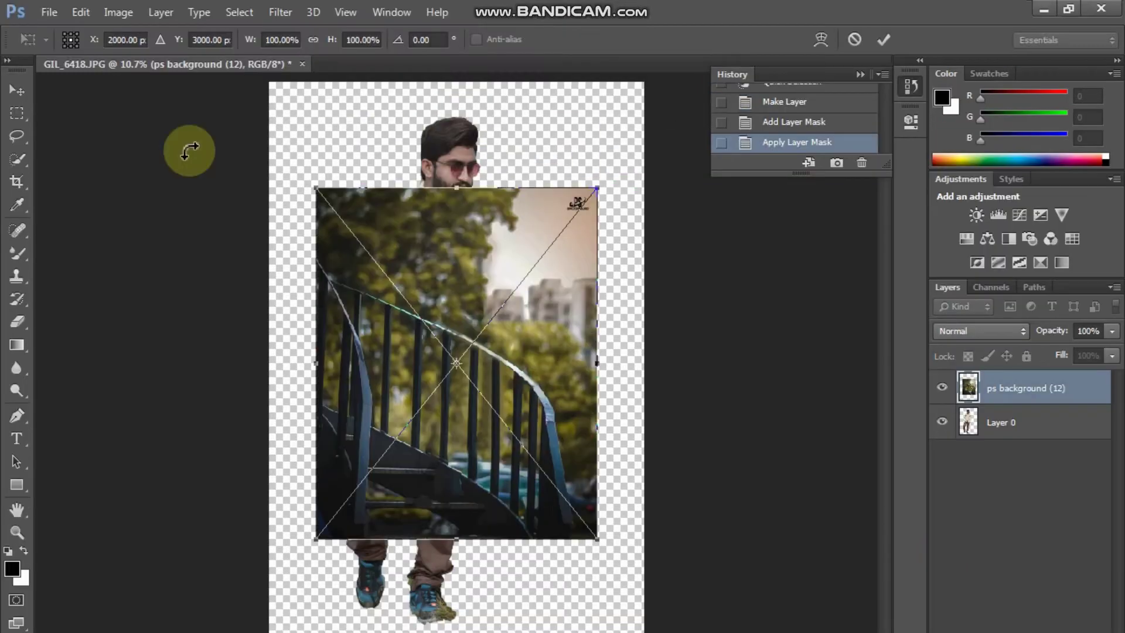
Stretch the placed staircase background to 133.33% width and 160% height so it covers the whole canvas, and commit the placement
drag(312, 190, 269, 80)
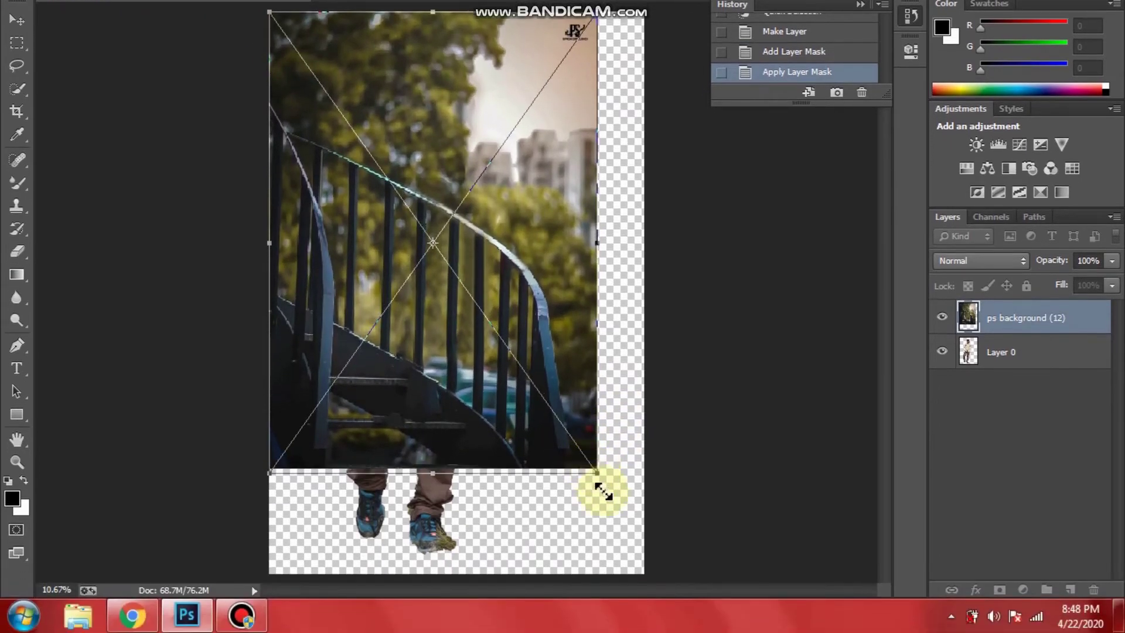
drag(603, 491, 639, 573)
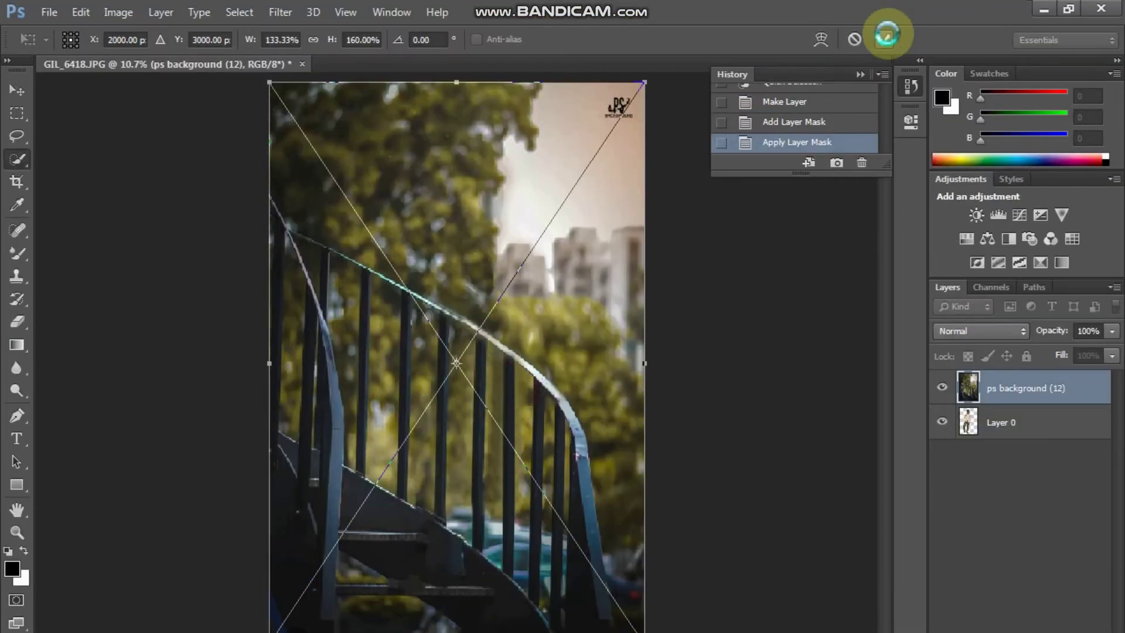
click(887, 37)
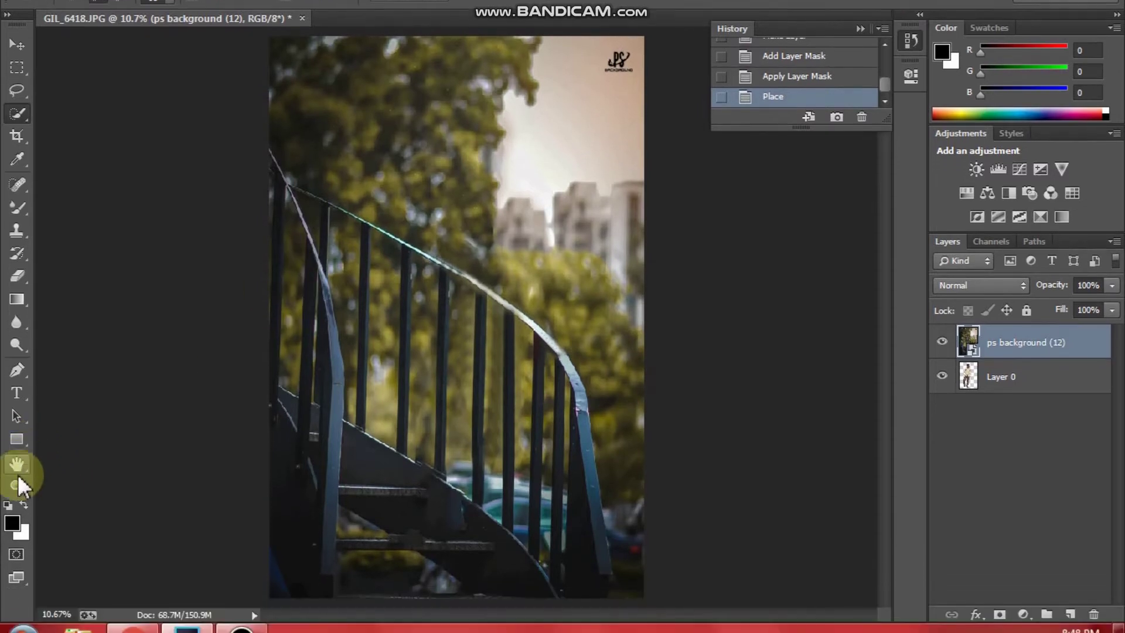
Enlarge the canvas with the Crop tool, extending it beyond the upper and left edges of the picture
click(20, 484)
right_click(559, 359)
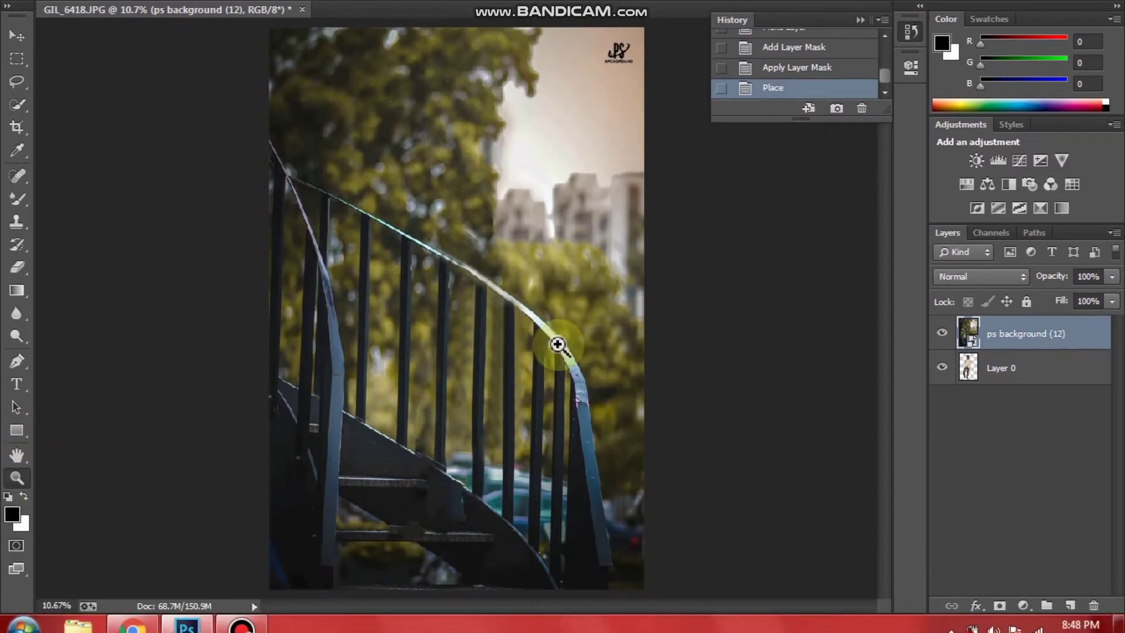
click(610, 470)
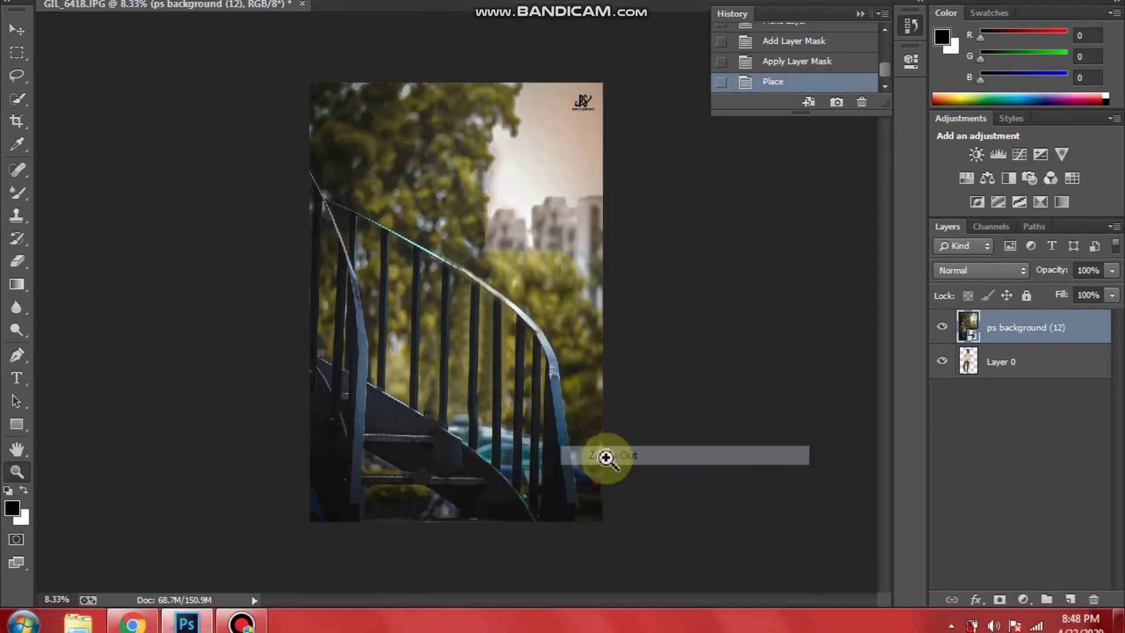
right_click(445, 369)
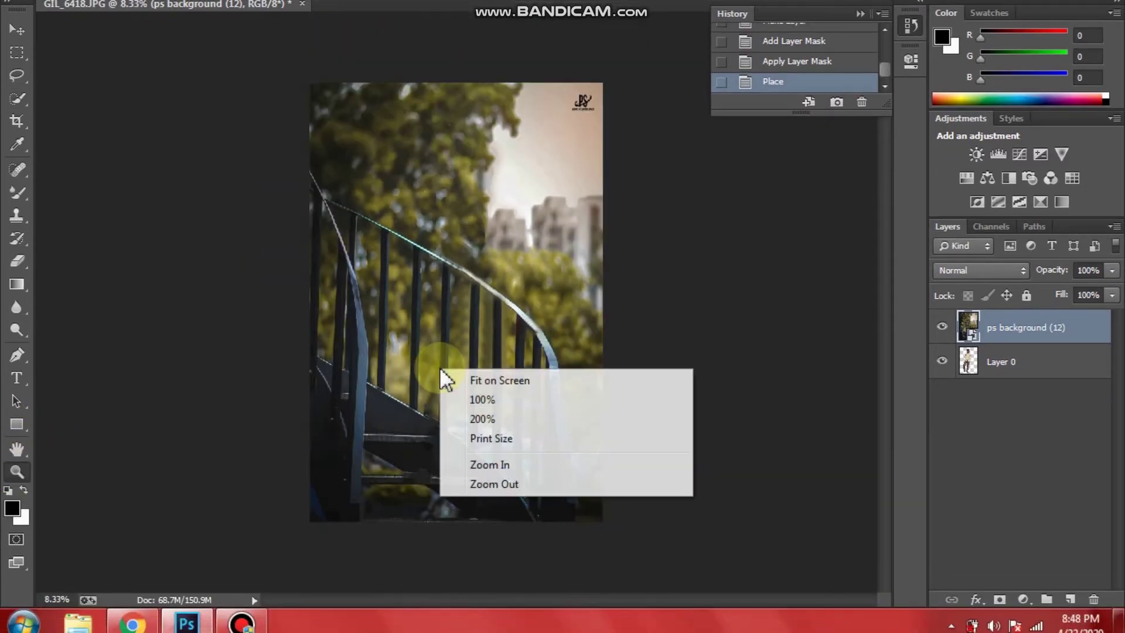
click(501, 485)
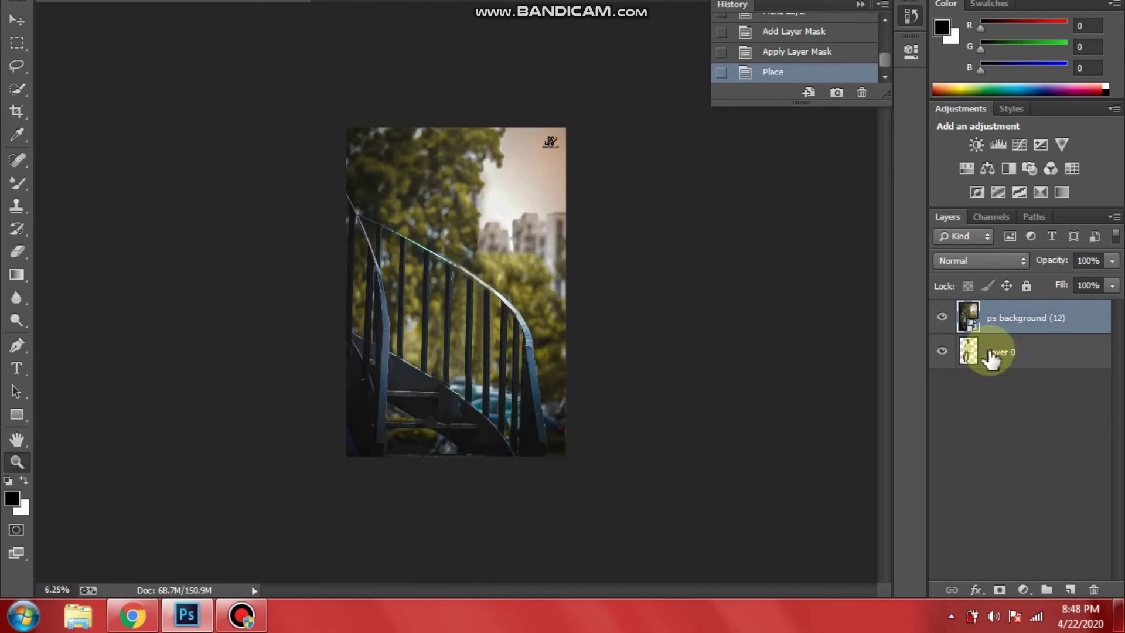
click(990, 354)
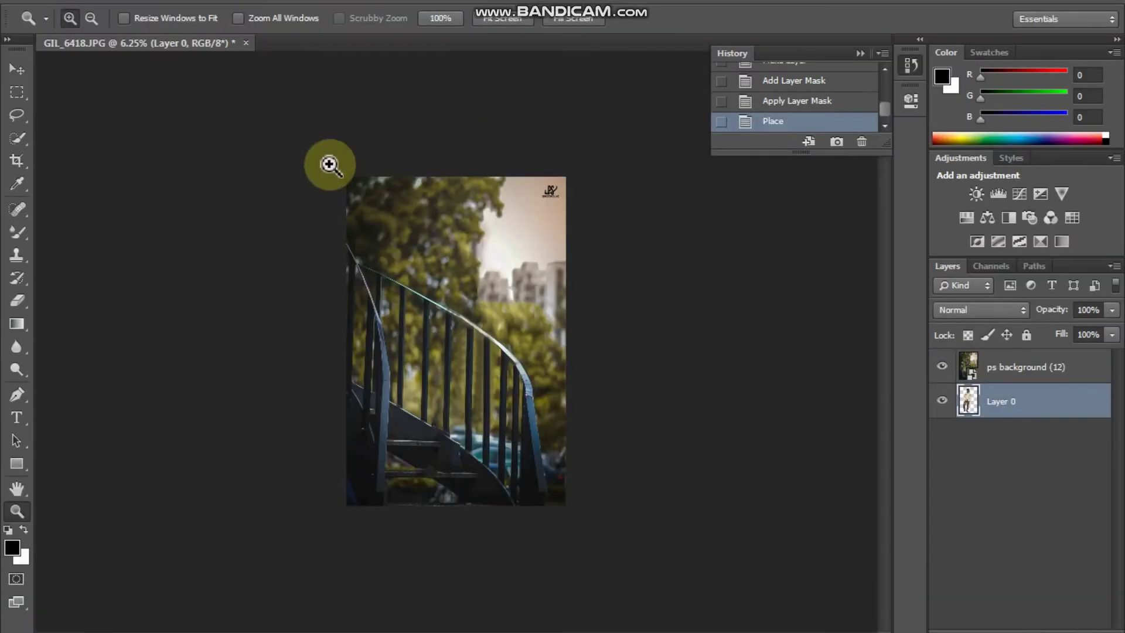
click(16, 113)
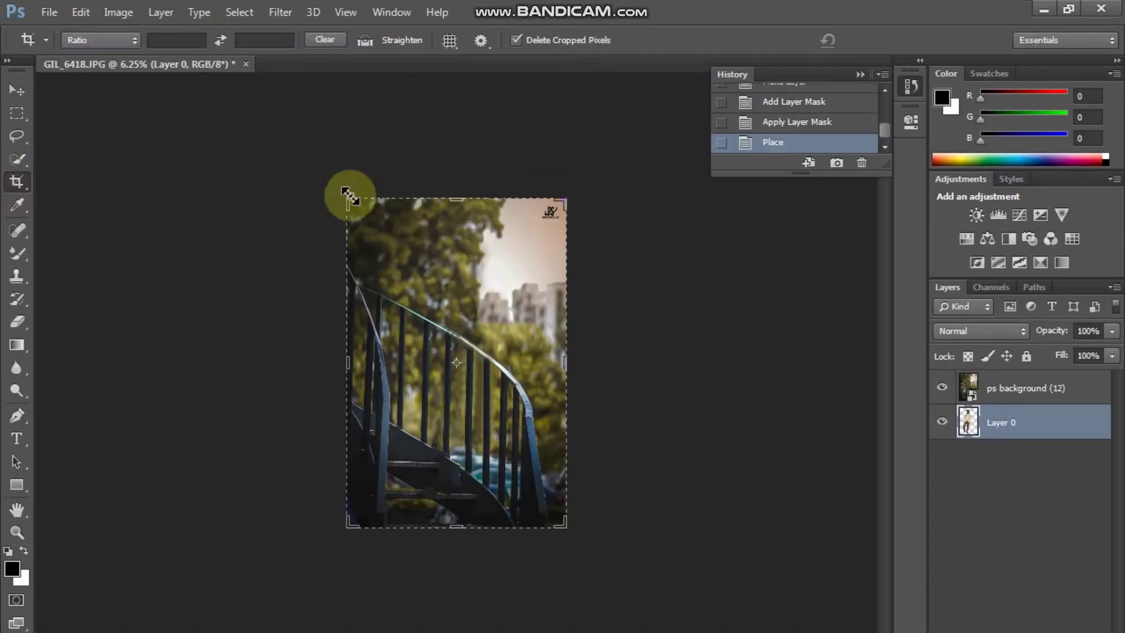
drag(340, 195, 334, 177)
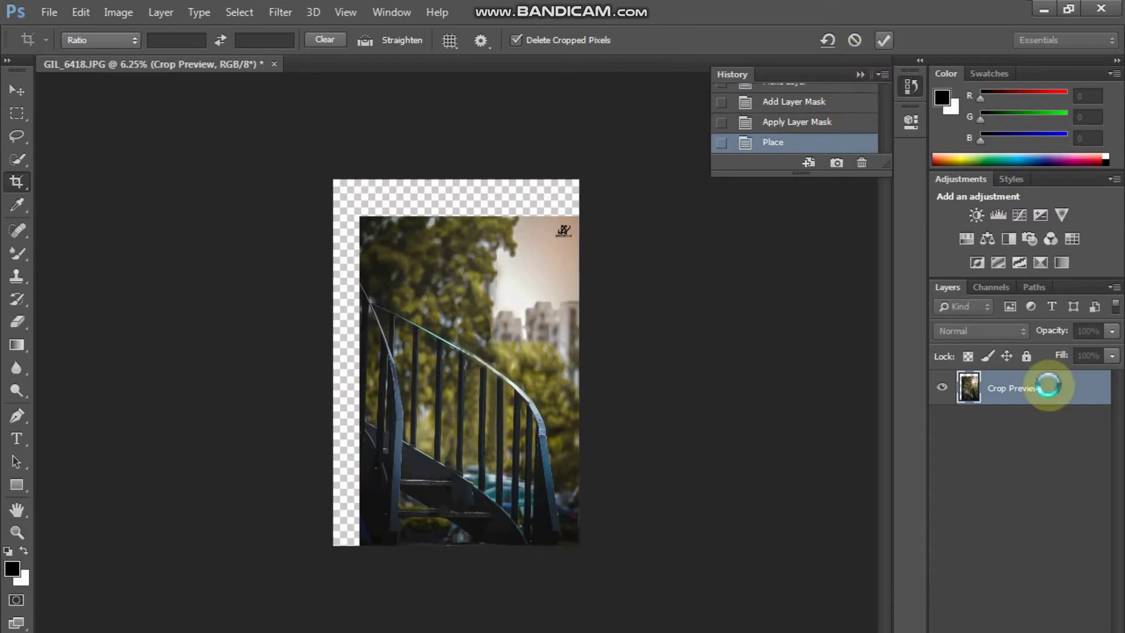
click(1003, 391)
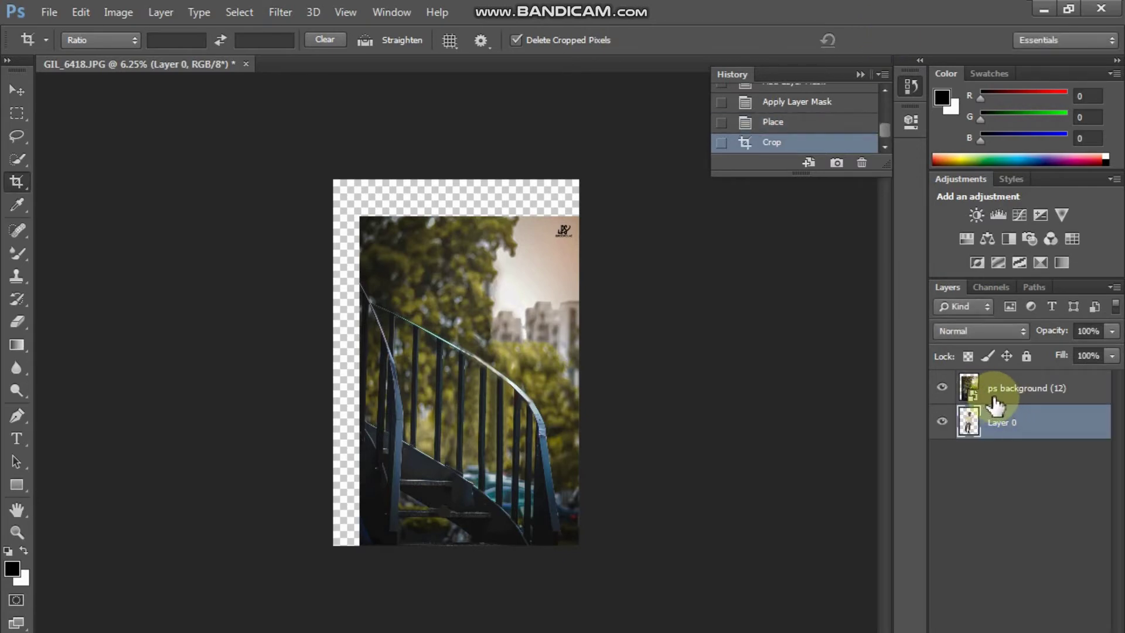
Stretch the "ps background (12)" layer to fill the enlarged canvas and commit the transformation
click(995, 400)
click(16, 89)
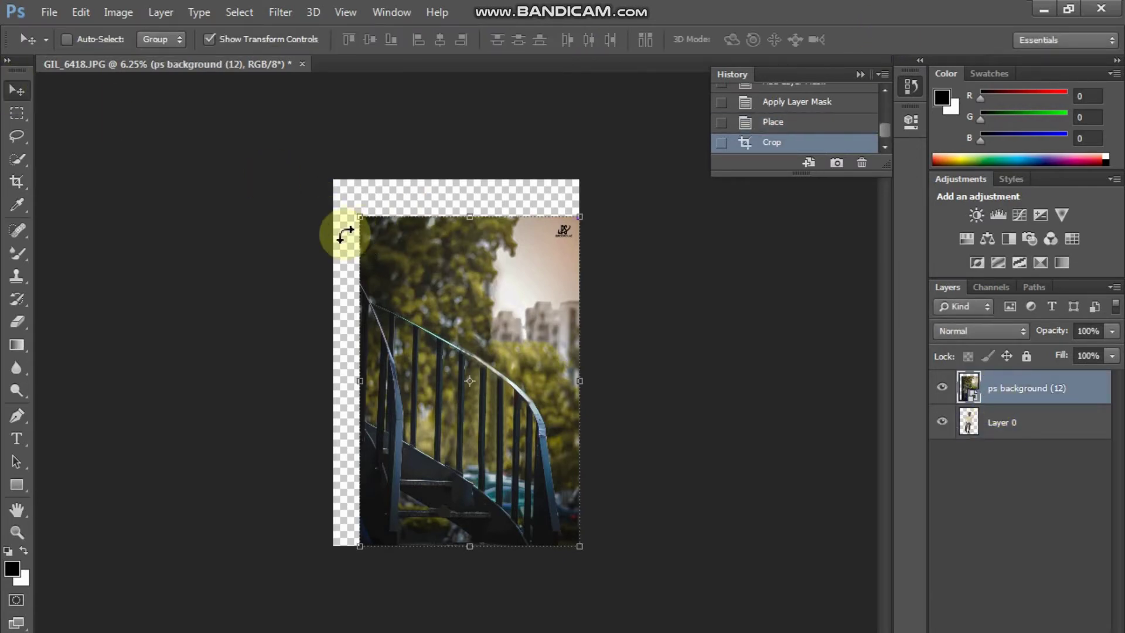
drag(359, 218, 339, 192)
click(886, 38)
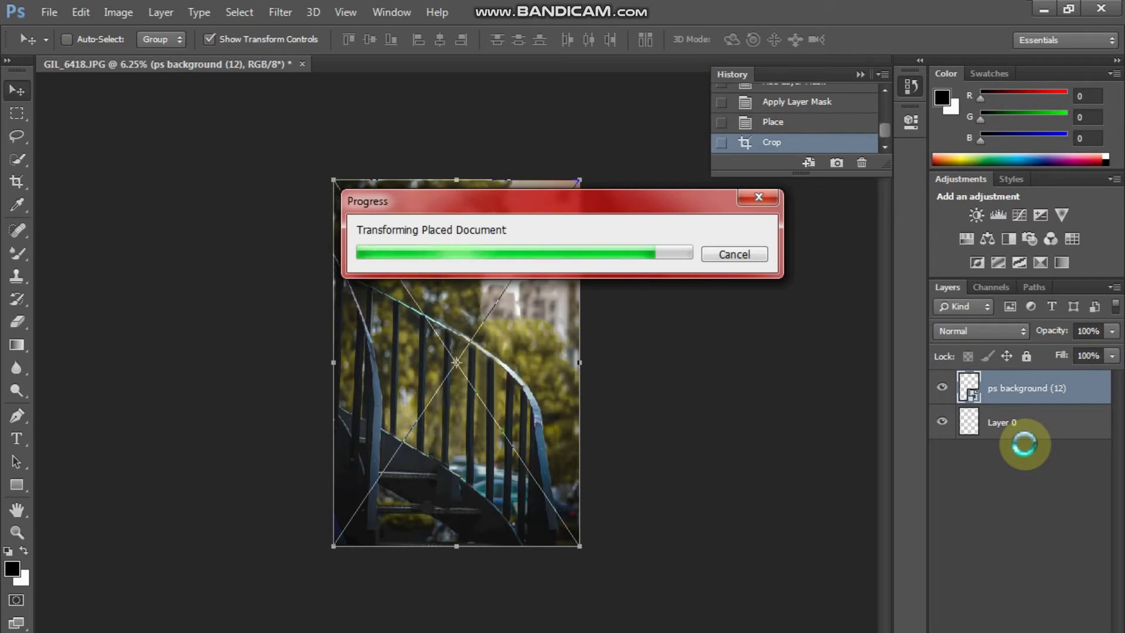
Rasterize the "ps background (12)" layer and move it below Layer 0 so the man stands in front
right_click(1004, 388)
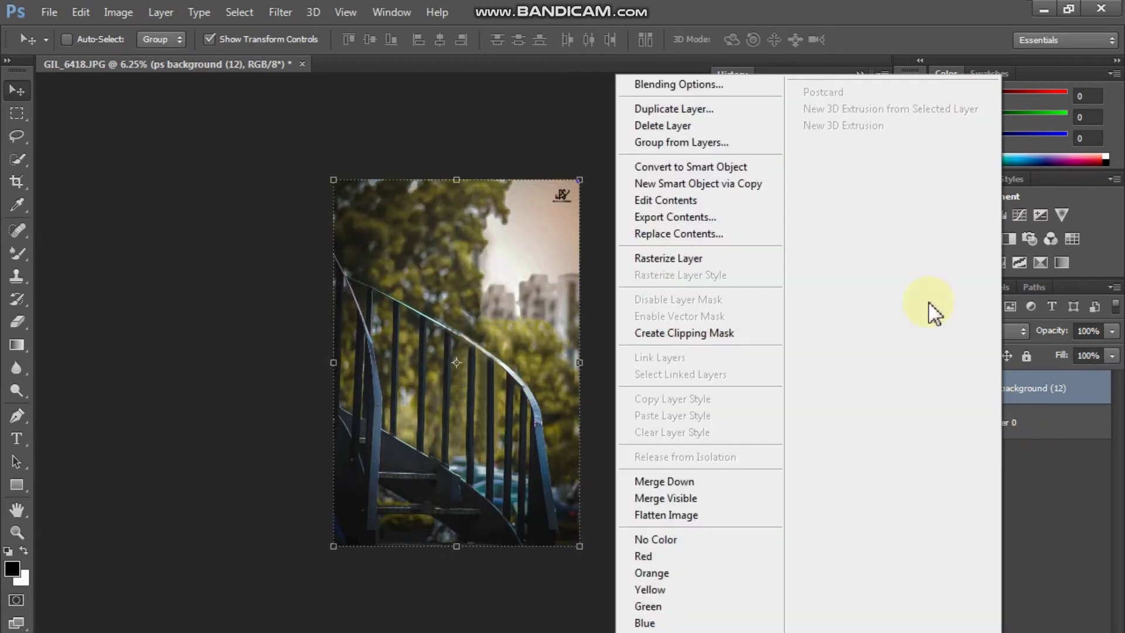
click(660, 258)
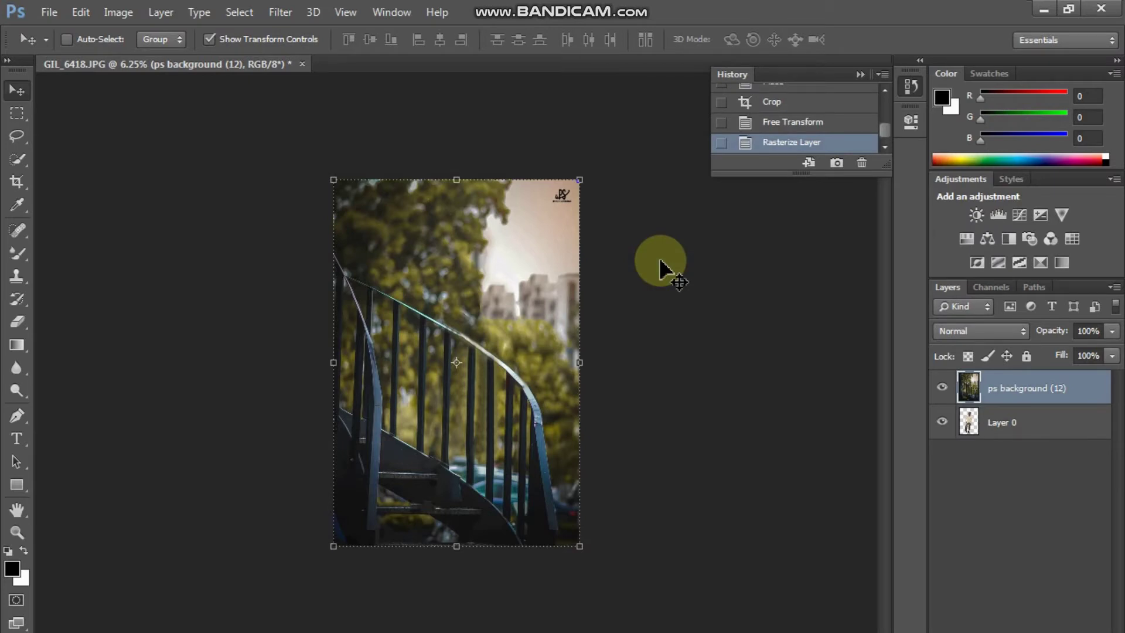
drag(1052, 417, 1022, 449)
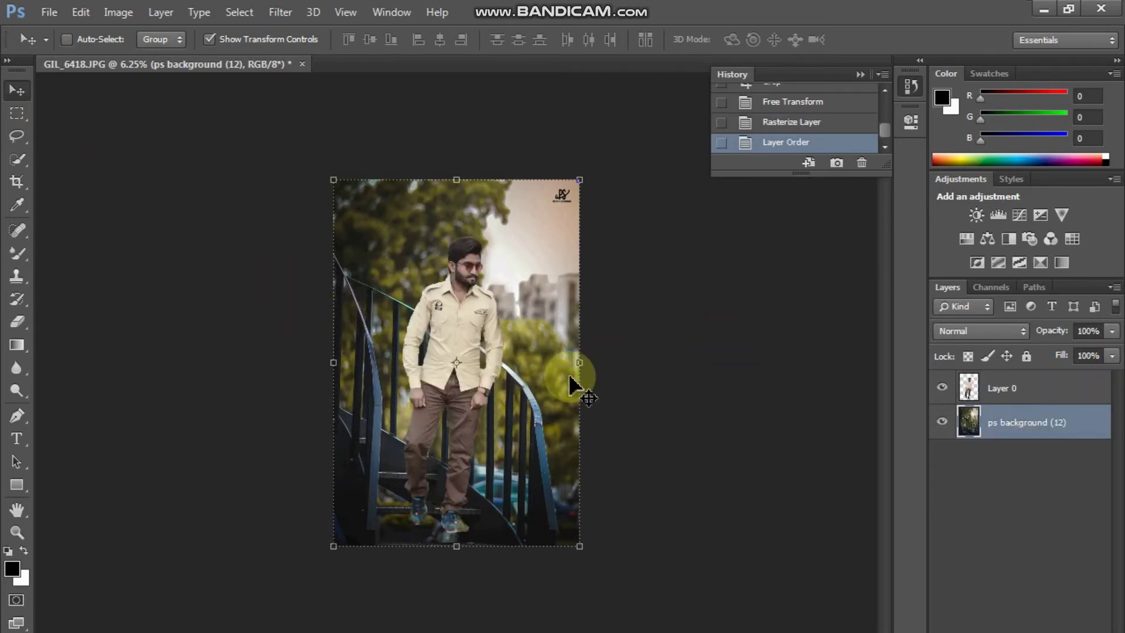
Move the man on Layer 0 up onto the stairs, scale him down slightly, and commit the transformation
click(1008, 390)
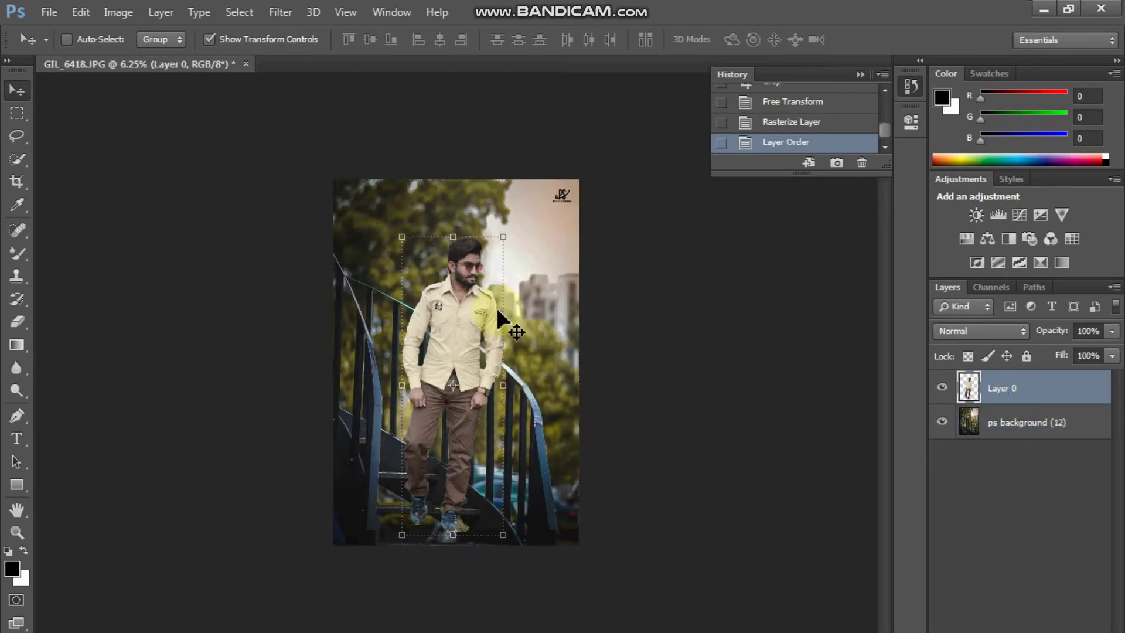
drag(470, 313, 466, 309)
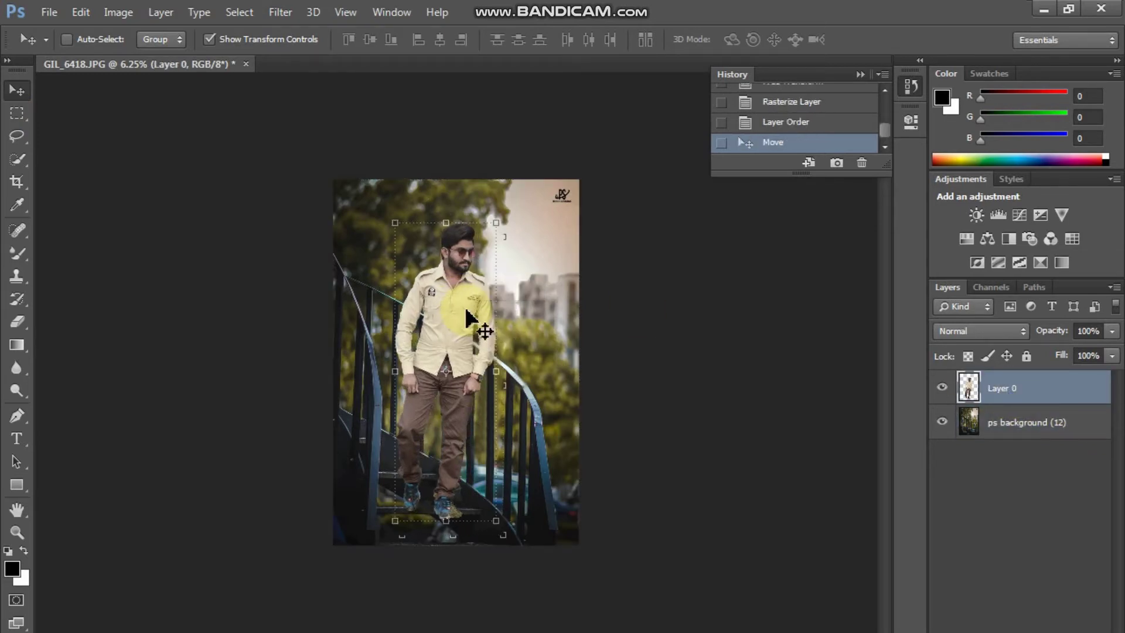
drag(496, 223, 478, 274)
click(16, 531)
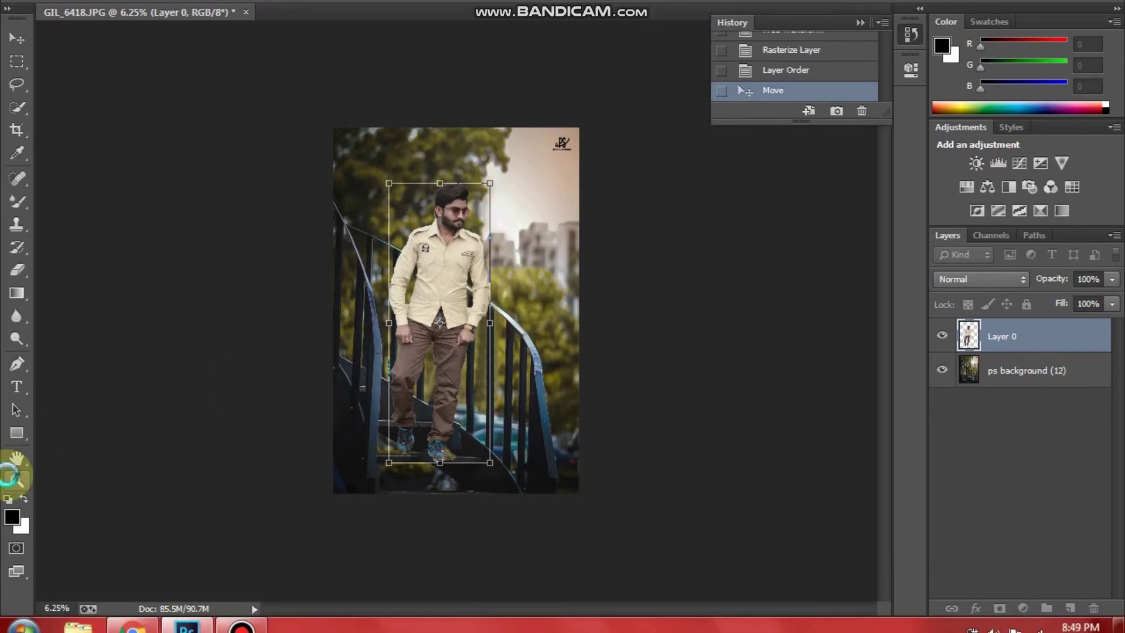
Set up the Eraser for the shoe area with a soft round 41 px brush at 0% hardness
click(453, 221)
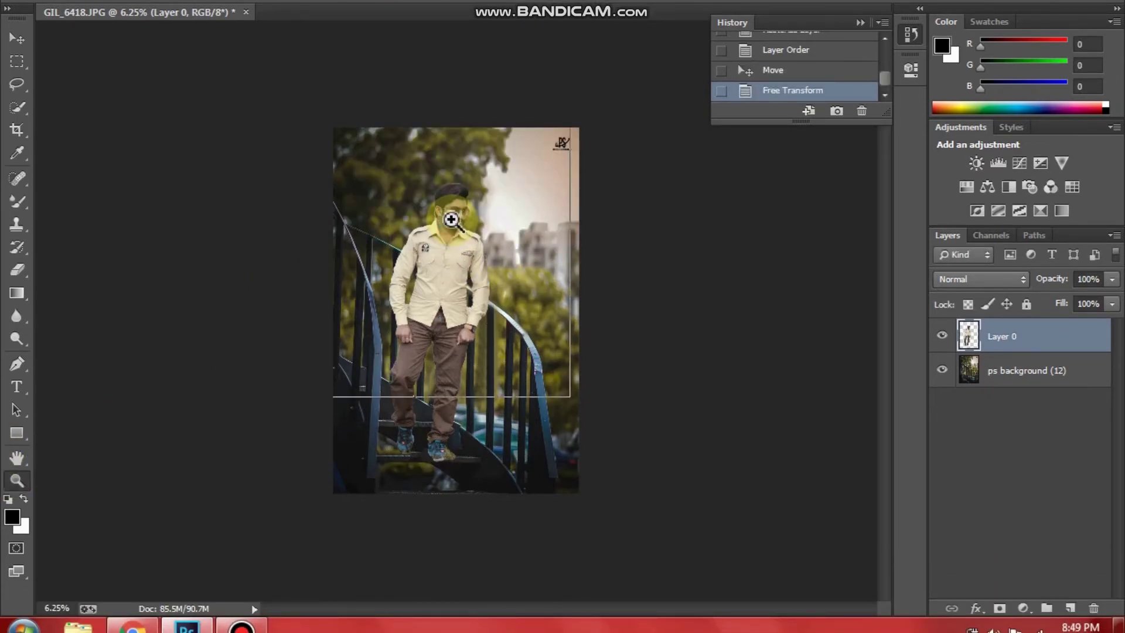
click(451, 219)
right_click(453, 222)
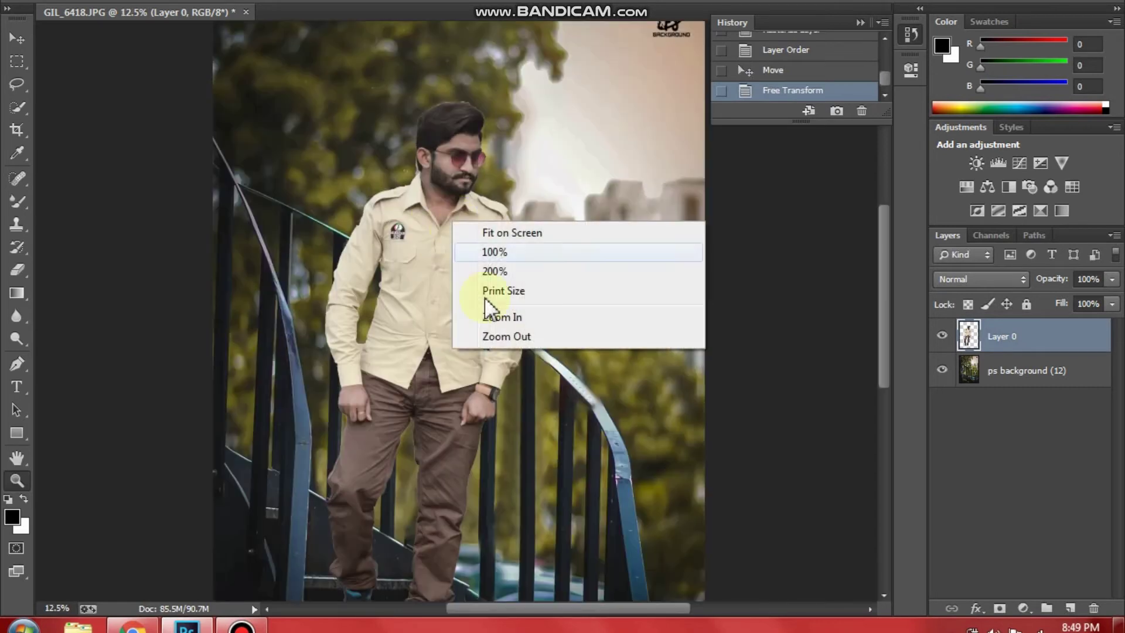
click(495, 330)
click(482, 395)
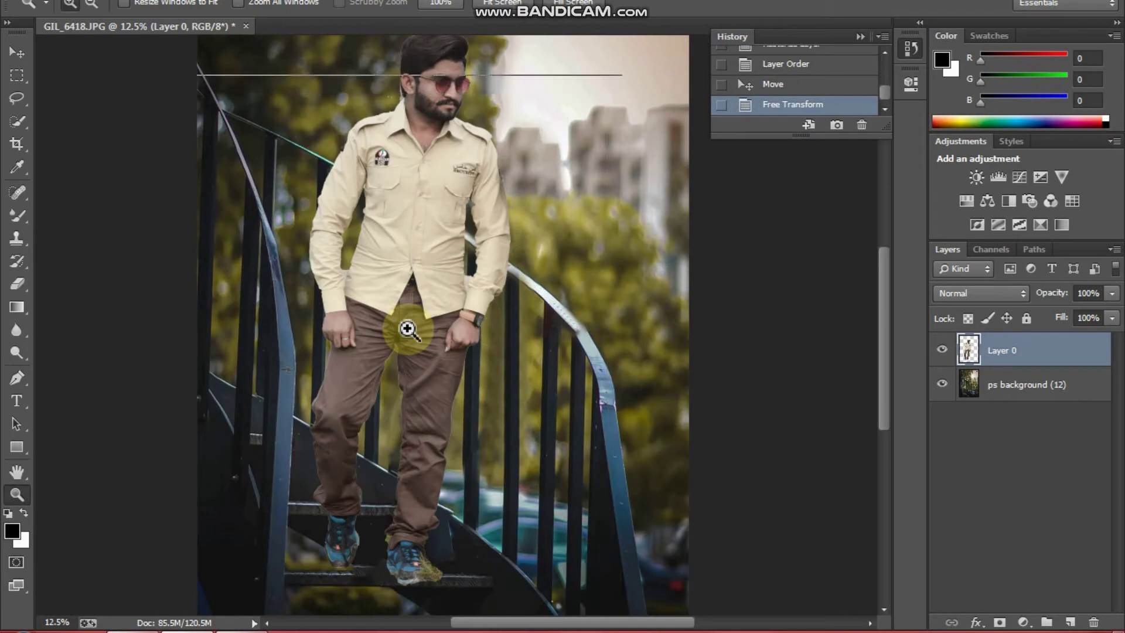
click(408, 315)
click(734, 418)
drag(875, 329, 890, 370)
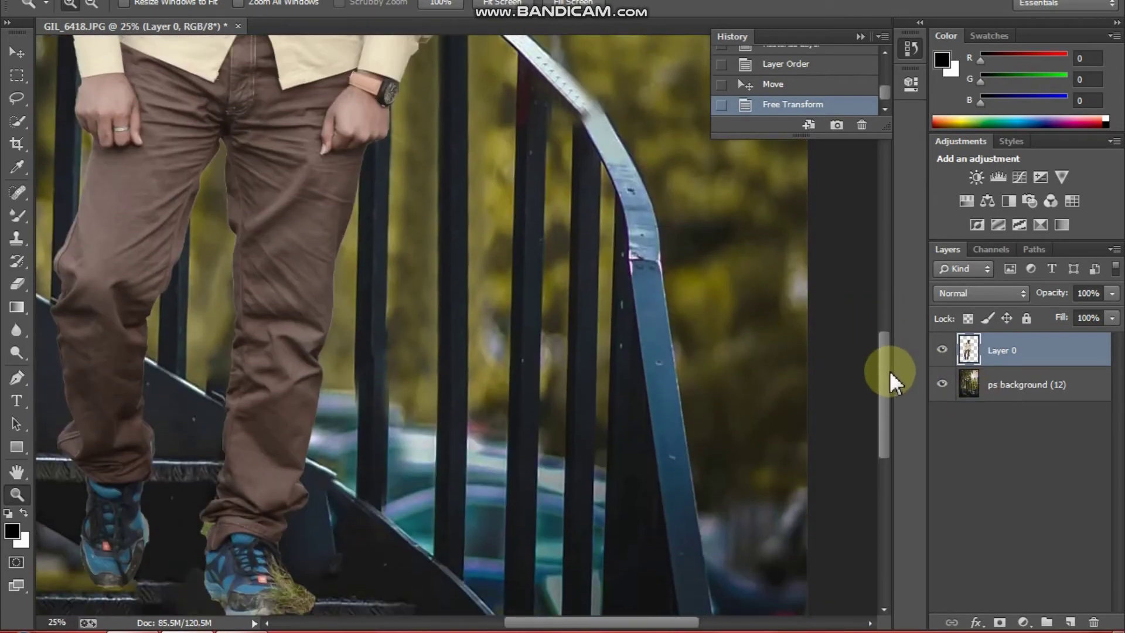
click(17, 285)
drag(883, 379, 885, 413)
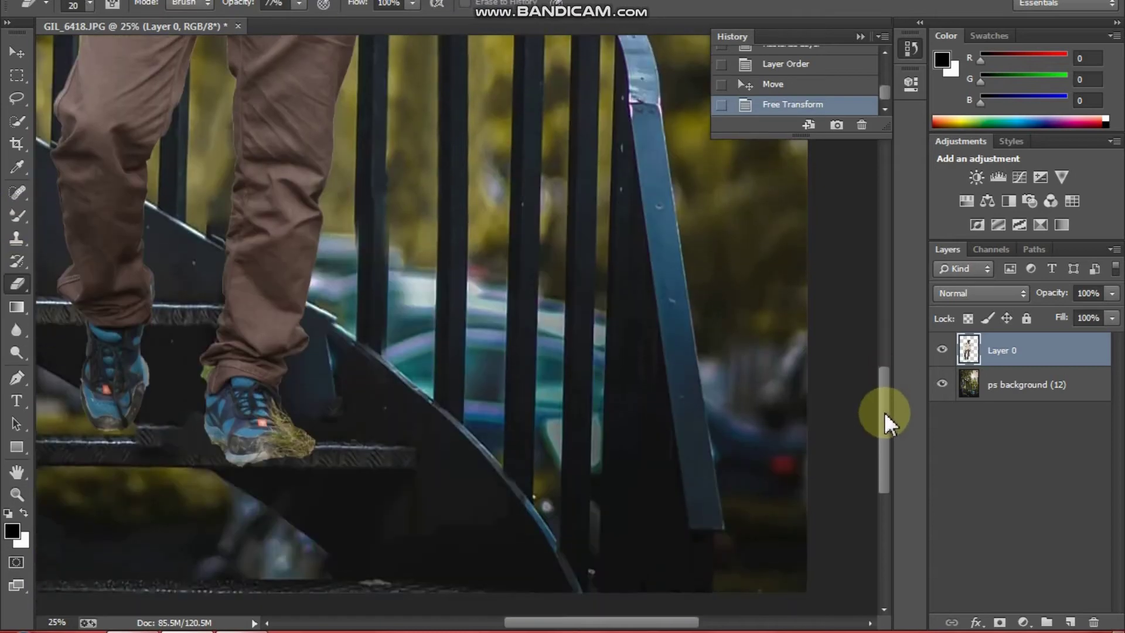
right_click(237, 438)
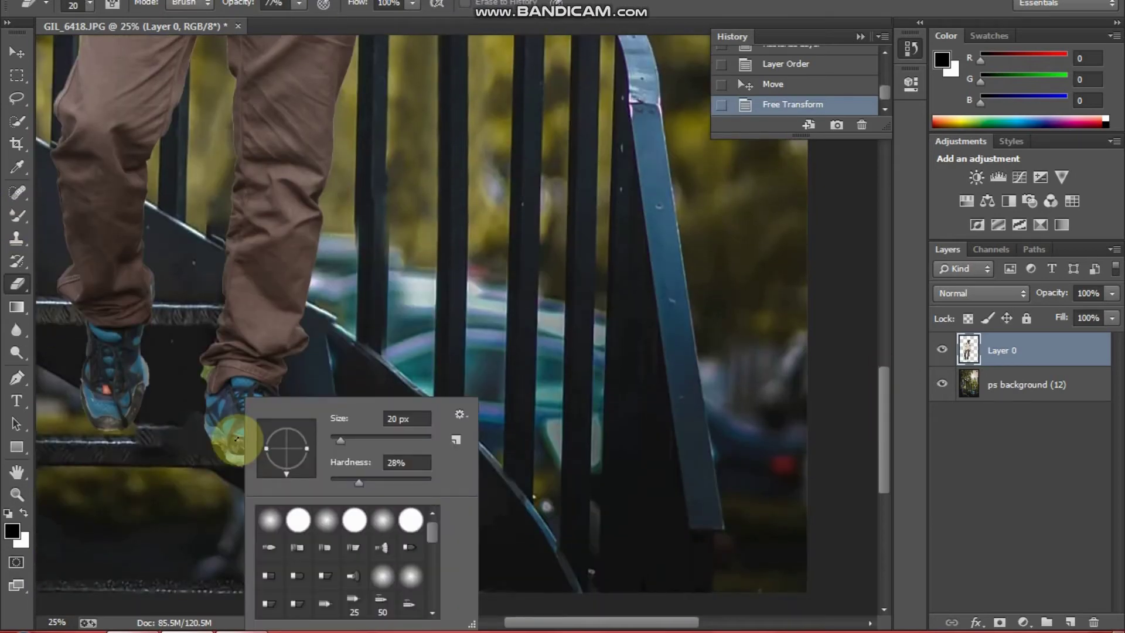
click(365, 441)
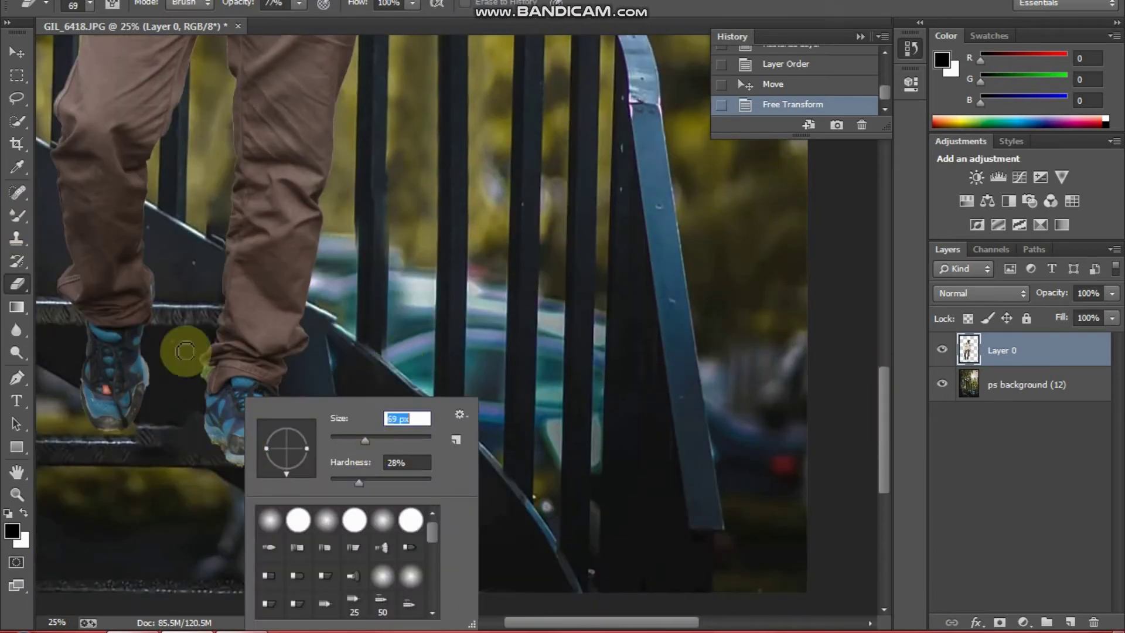
click(351, 441)
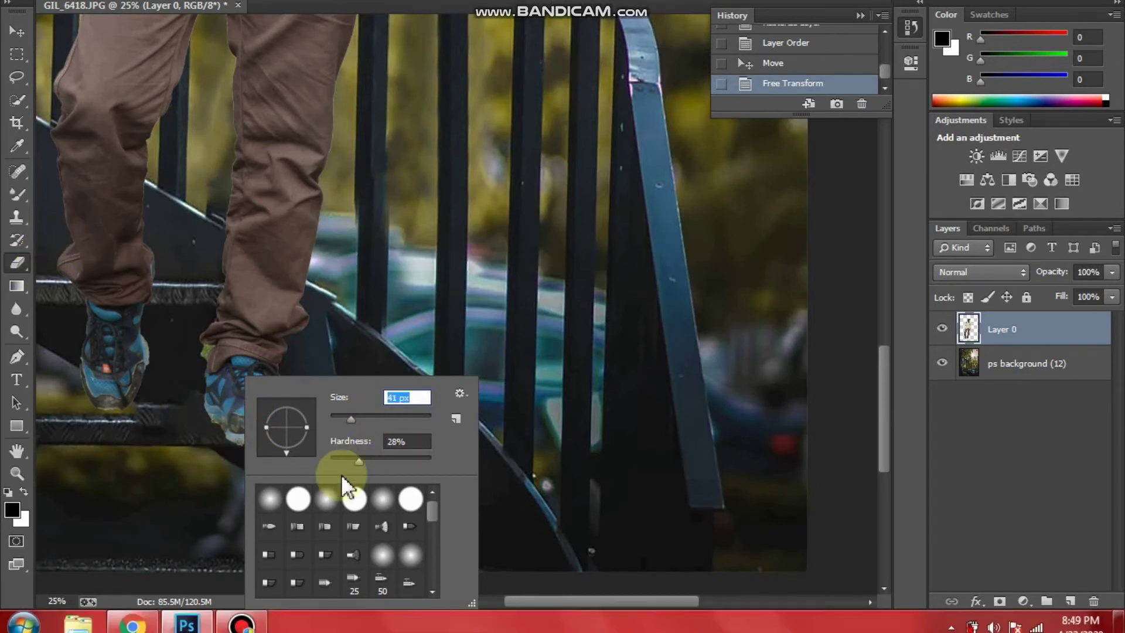
click(326, 520)
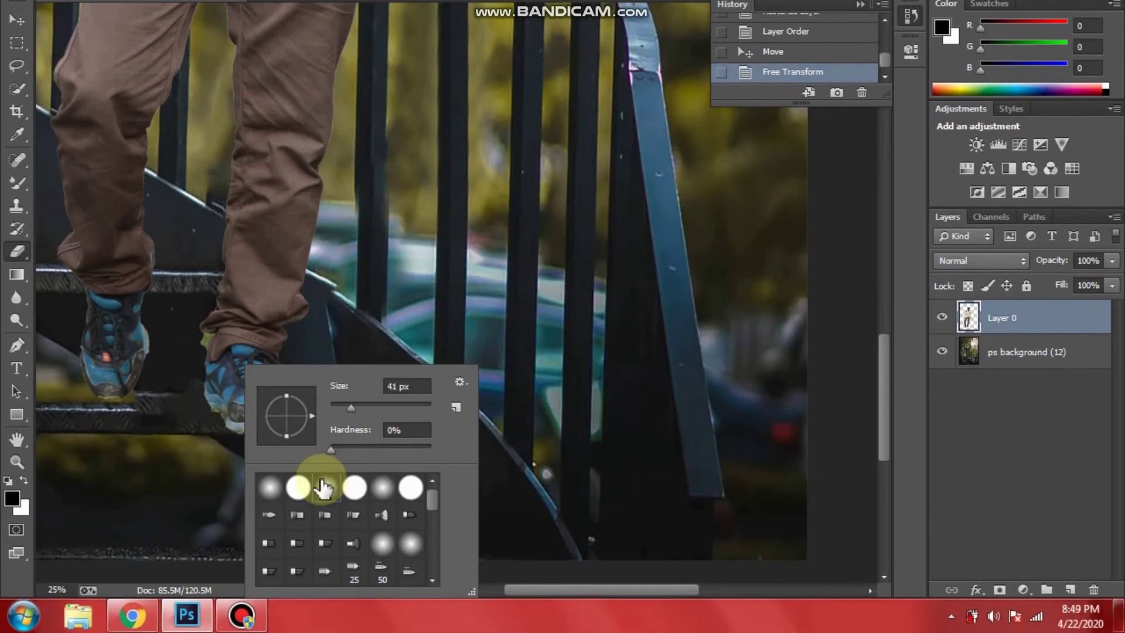
Erase the leftover grass and light fringe around the man's front shoe on Layer 0
click(222, 416)
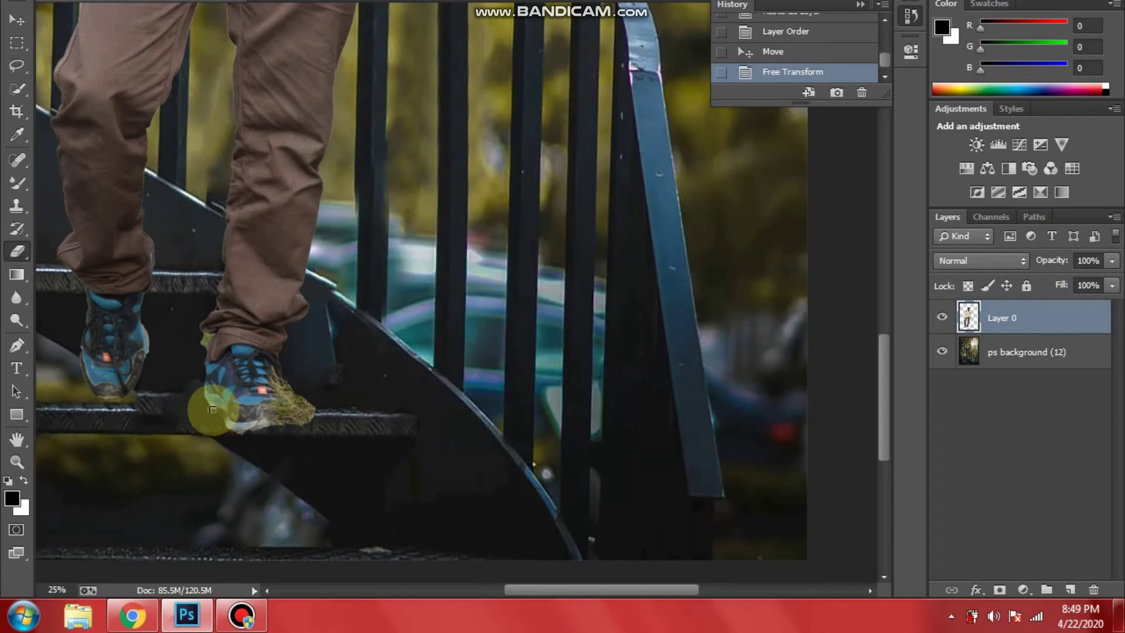
drag(203, 404, 216, 409)
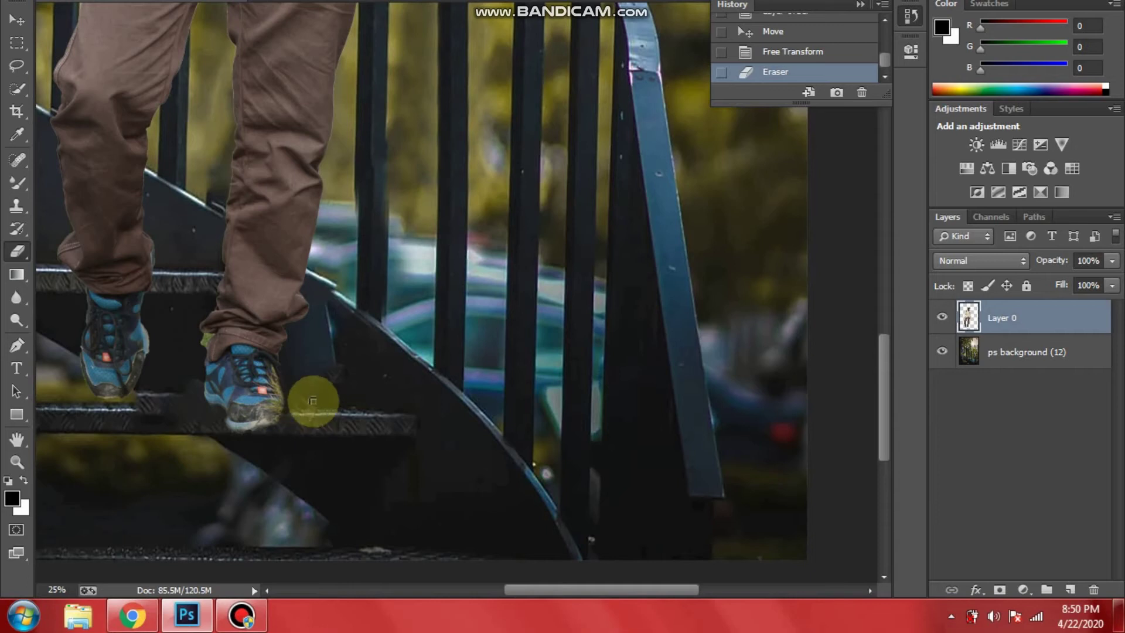
click(312, 400)
click(299, 392)
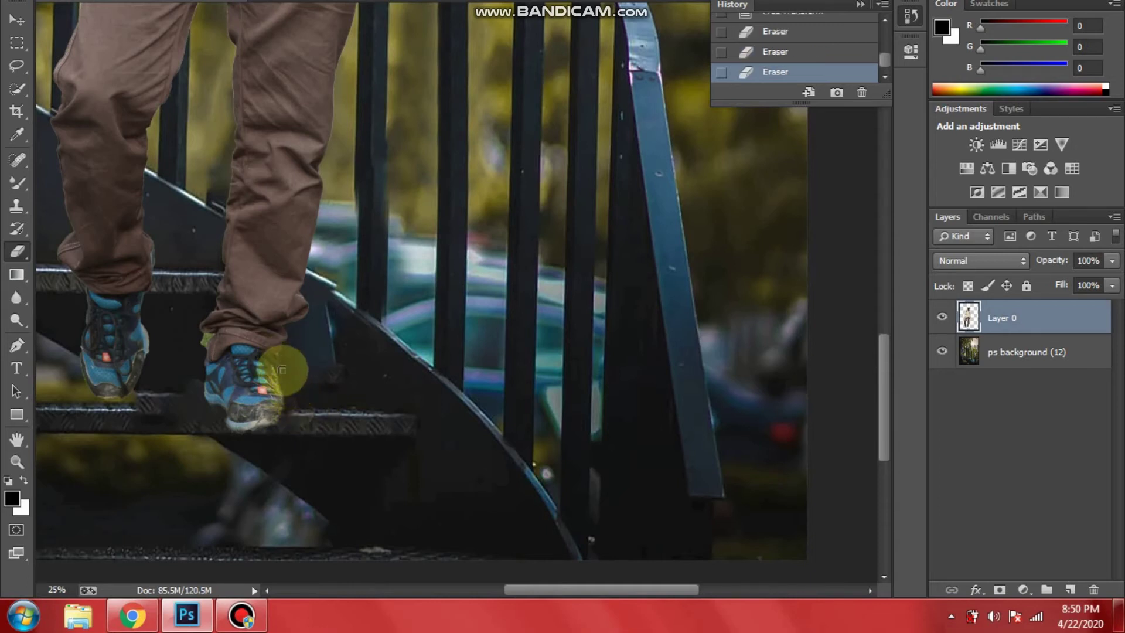
click(301, 402)
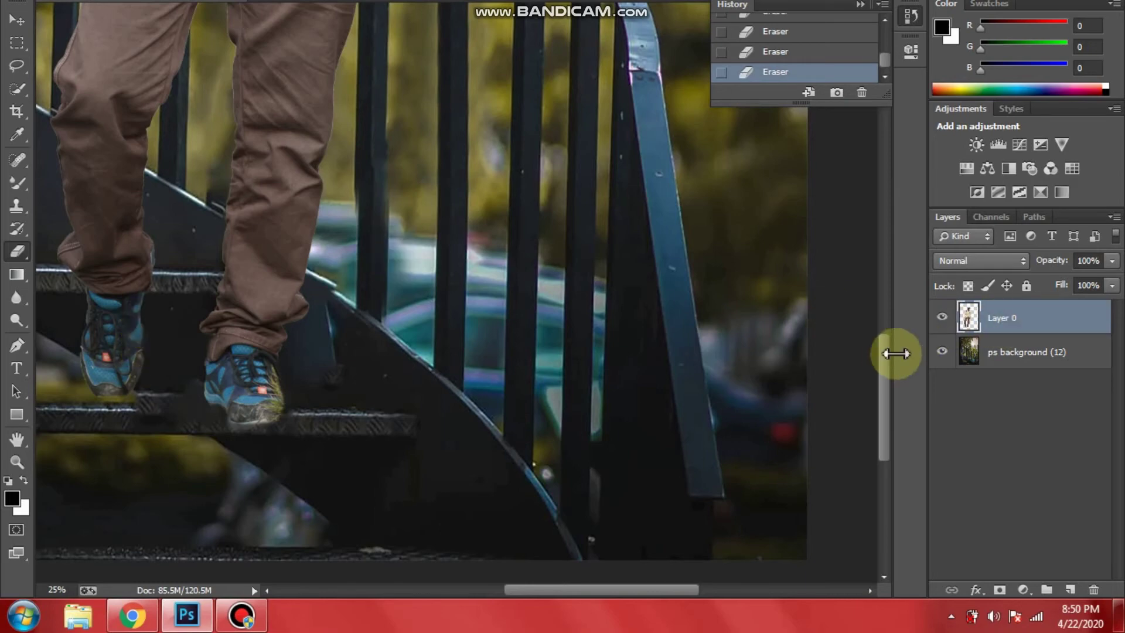
Adjust the eraser brush's size and hardness and erase the leftover fringe between the shirt and both sleeves
drag(884, 351, 882, 248)
right_click(432, 271)
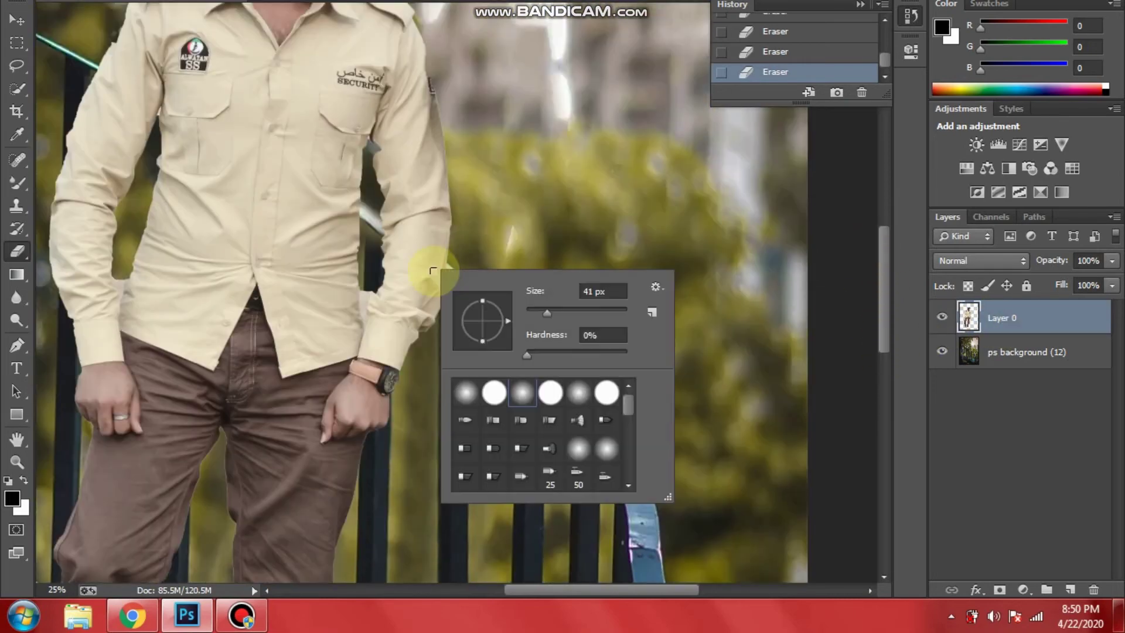
drag(549, 312, 559, 315)
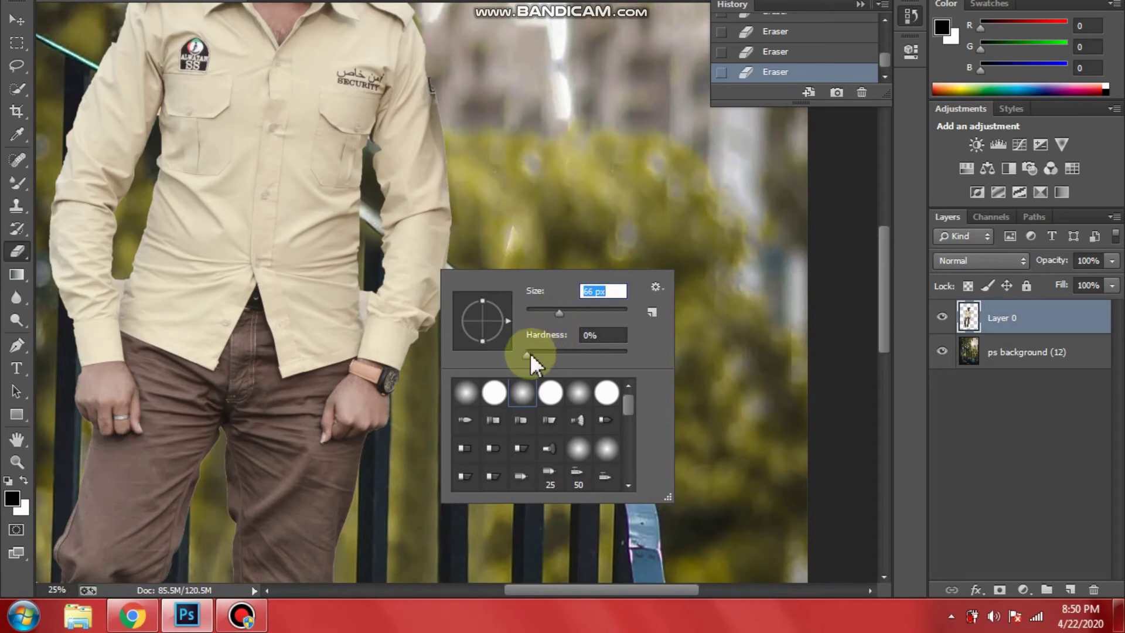
drag(528, 354, 535, 356)
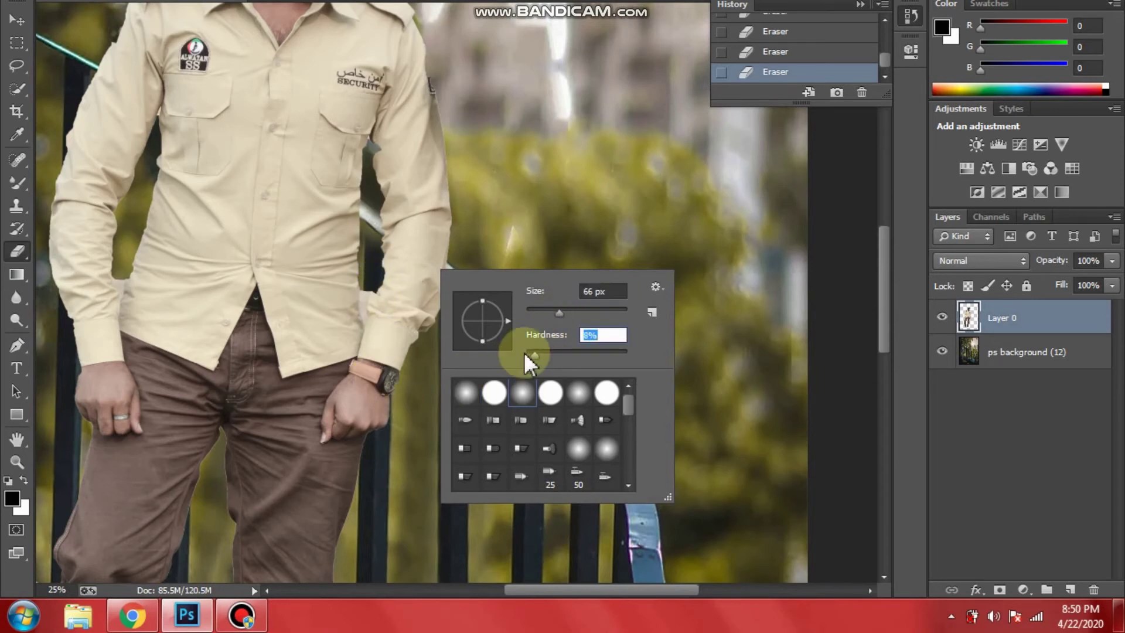
click(540, 304)
click(364, 298)
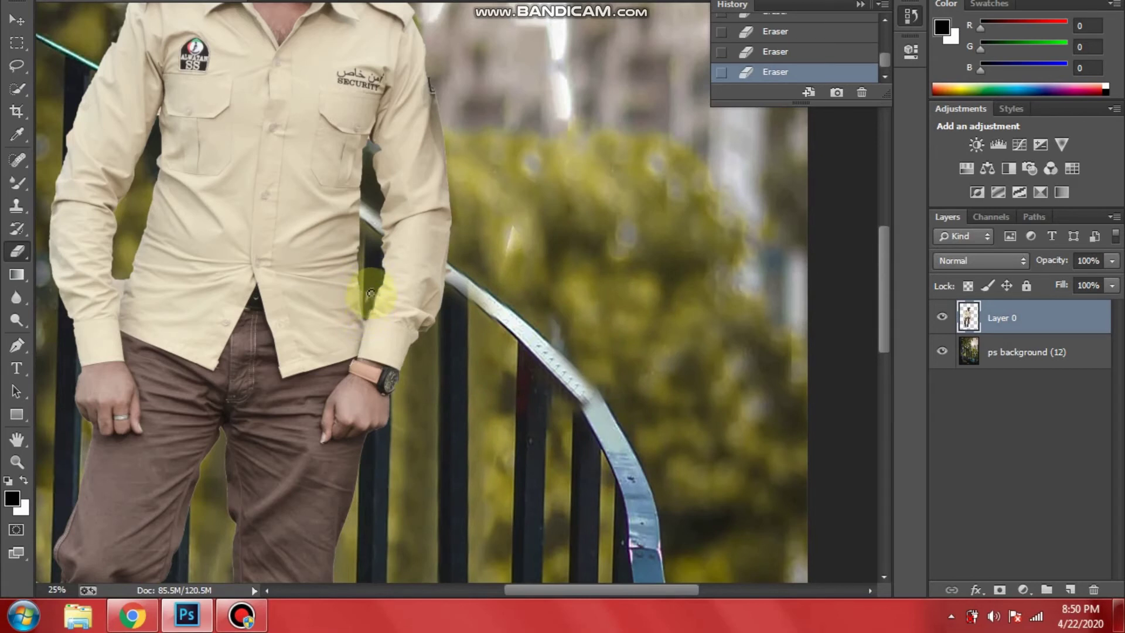
drag(366, 312, 368, 289)
drag(128, 229, 122, 257)
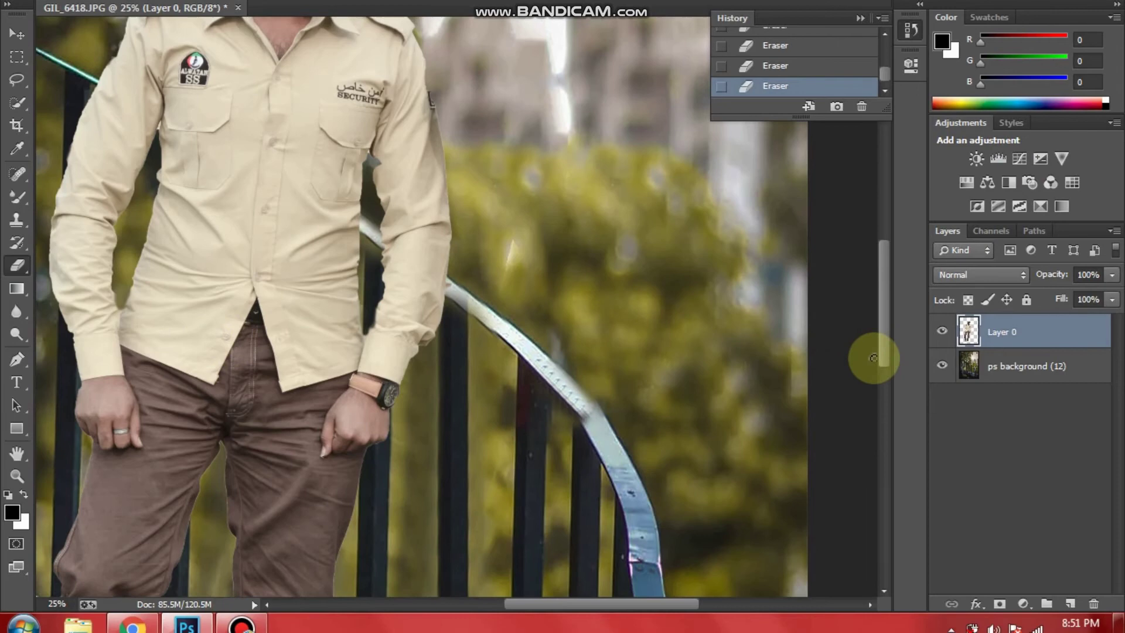
Add a new empty layer above Layer 0, with the man's feet and the stairs in view
drag(883, 358, 881, 303)
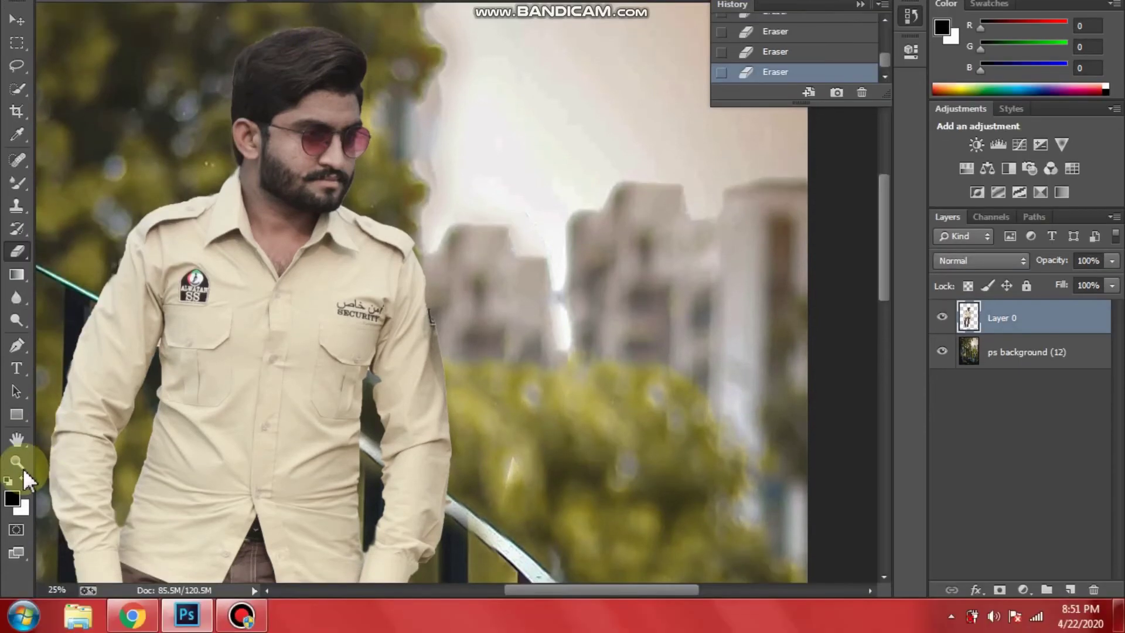
click(17, 531)
right_click(556, 298)
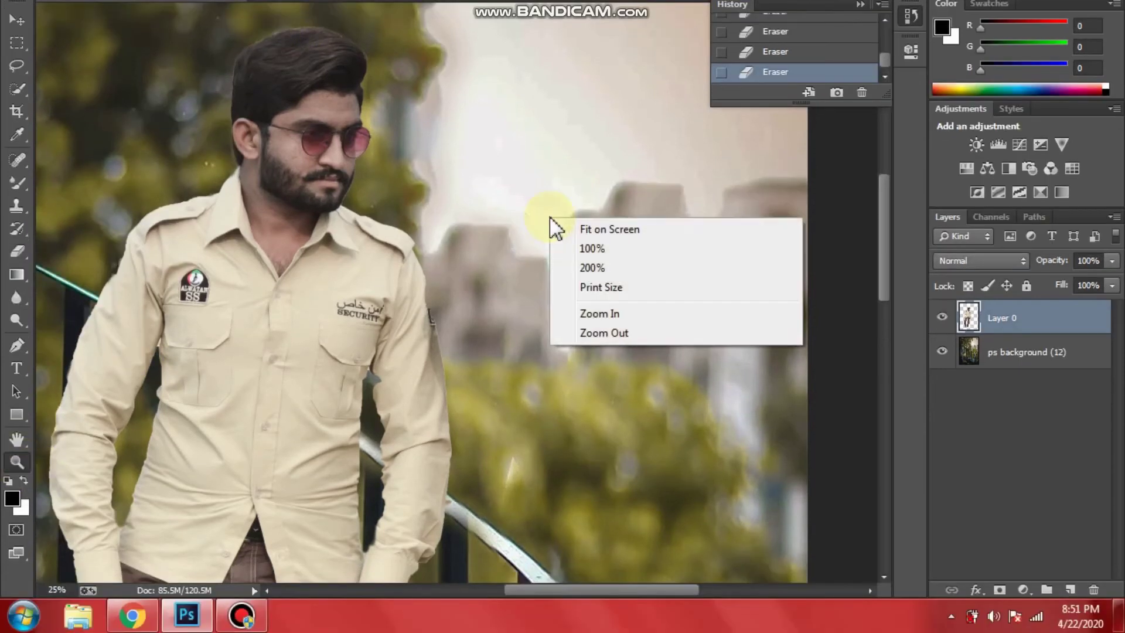
click(558, 228)
click(371, 440)
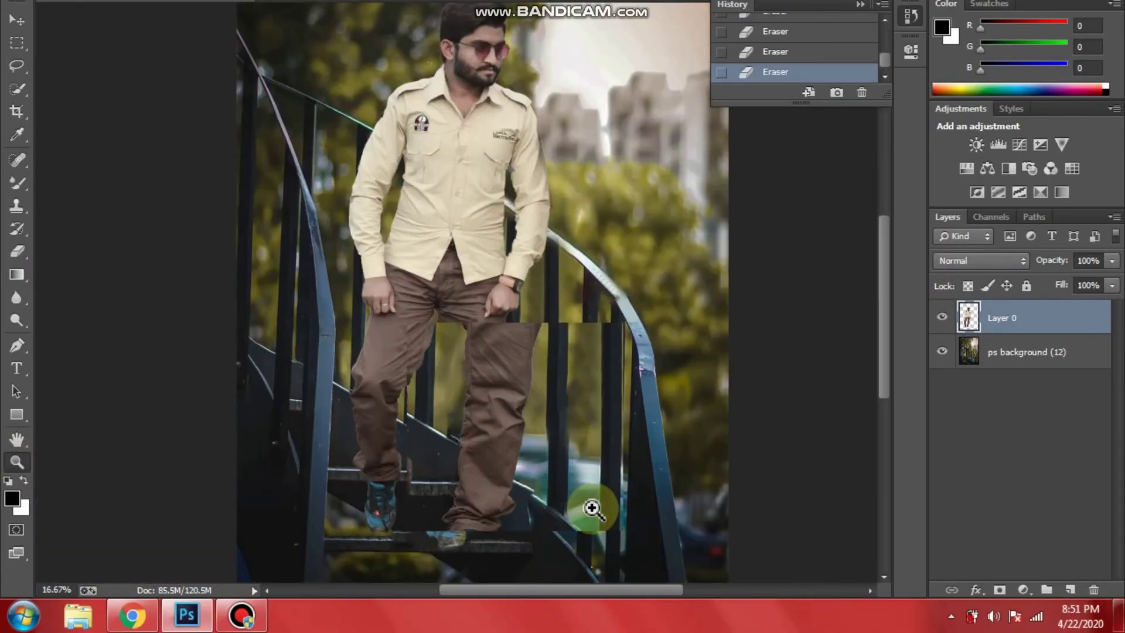
click(595, 510)
scroll(891, 327, down, 3)
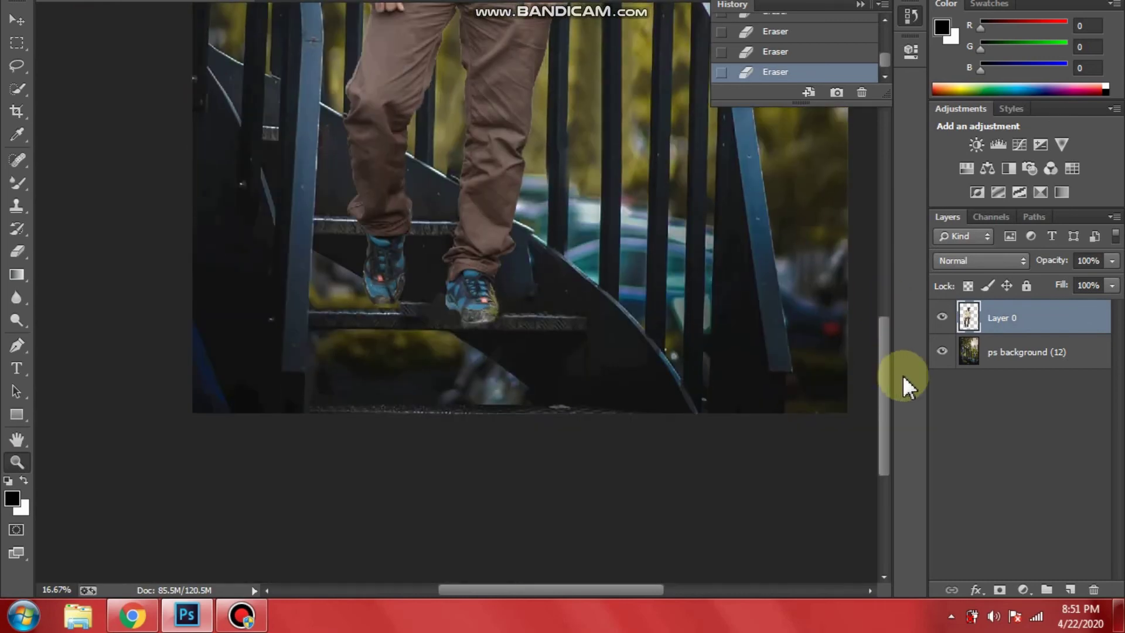
right_click(996, 320)
click(1110, 528)
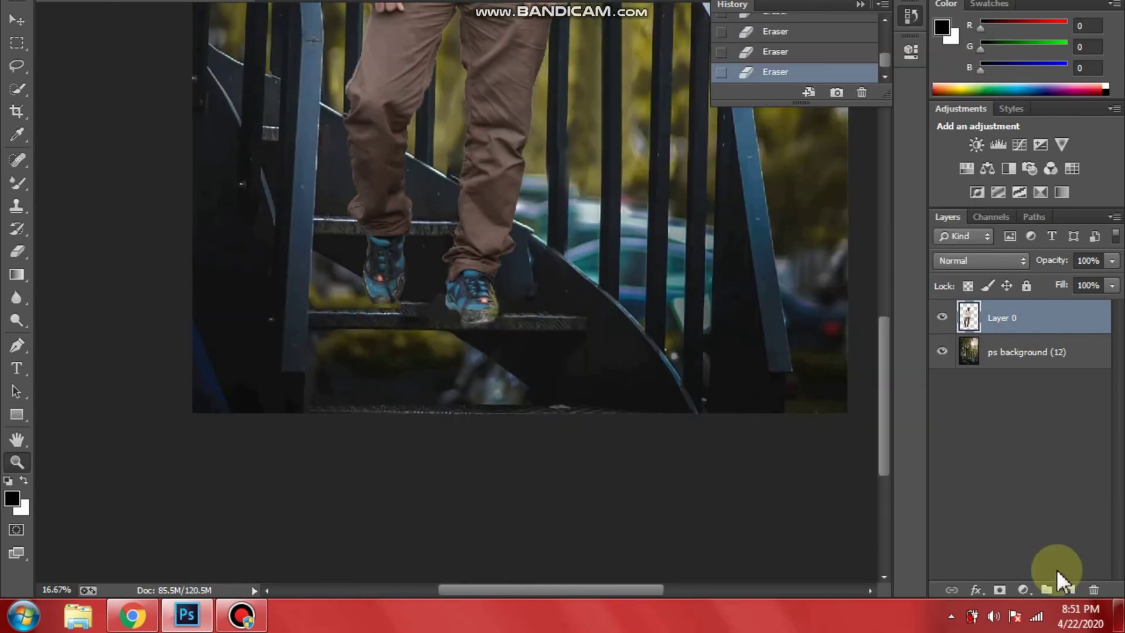
click(1070, 590)
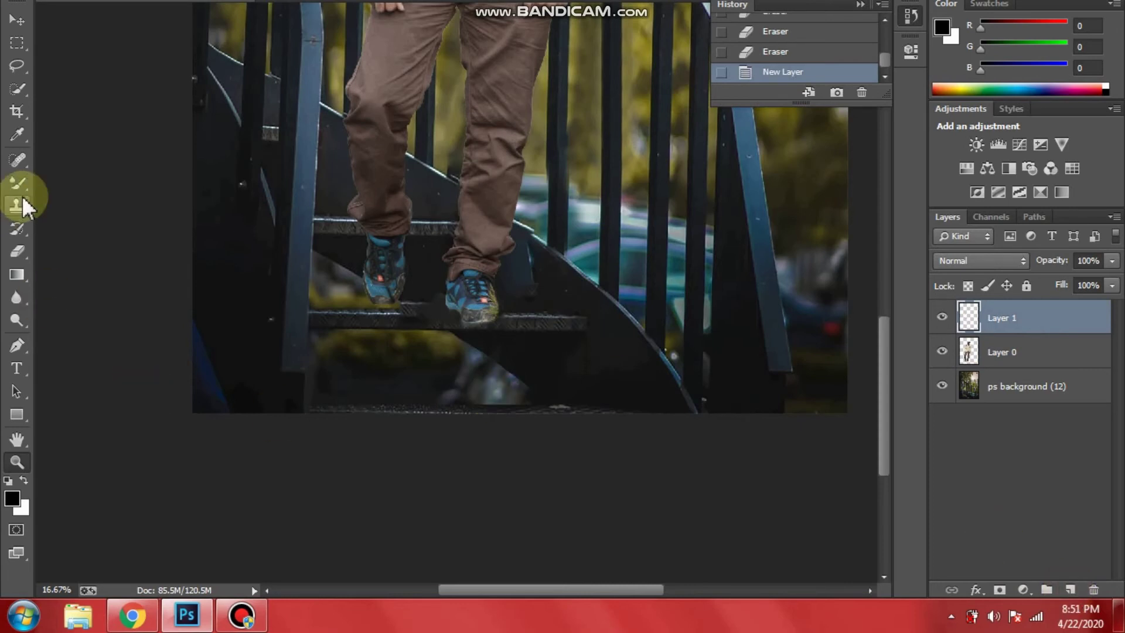
Set up the Brush tool with a 96 px size and 15% opacity for painting on the new layer
drag(17, 186, 44, 182)
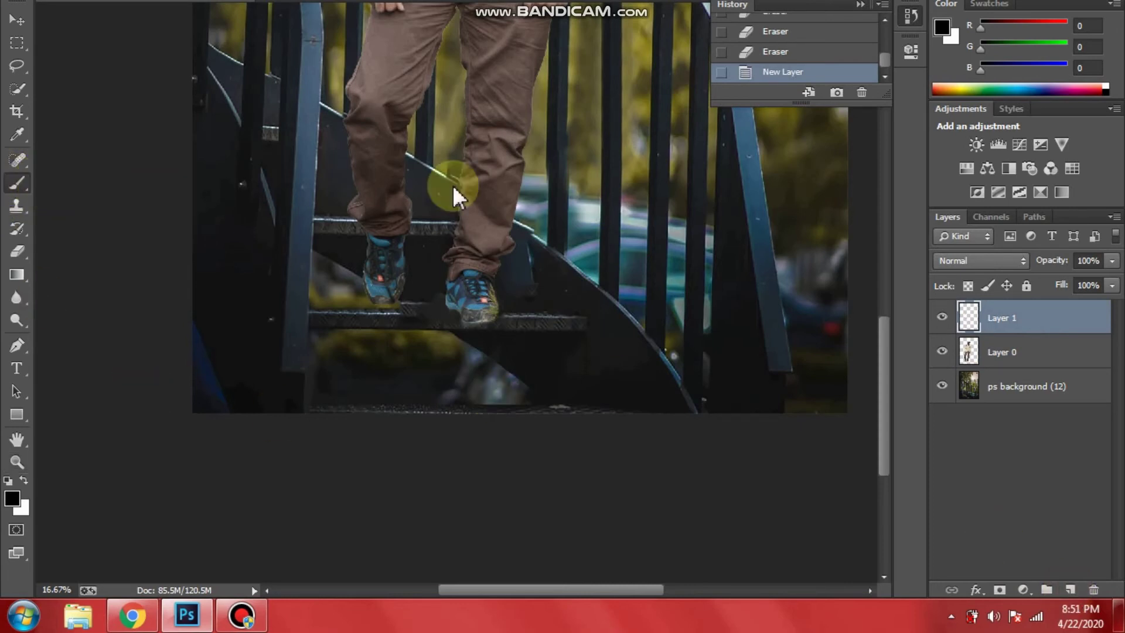
drag(889, 382, 885, 355)
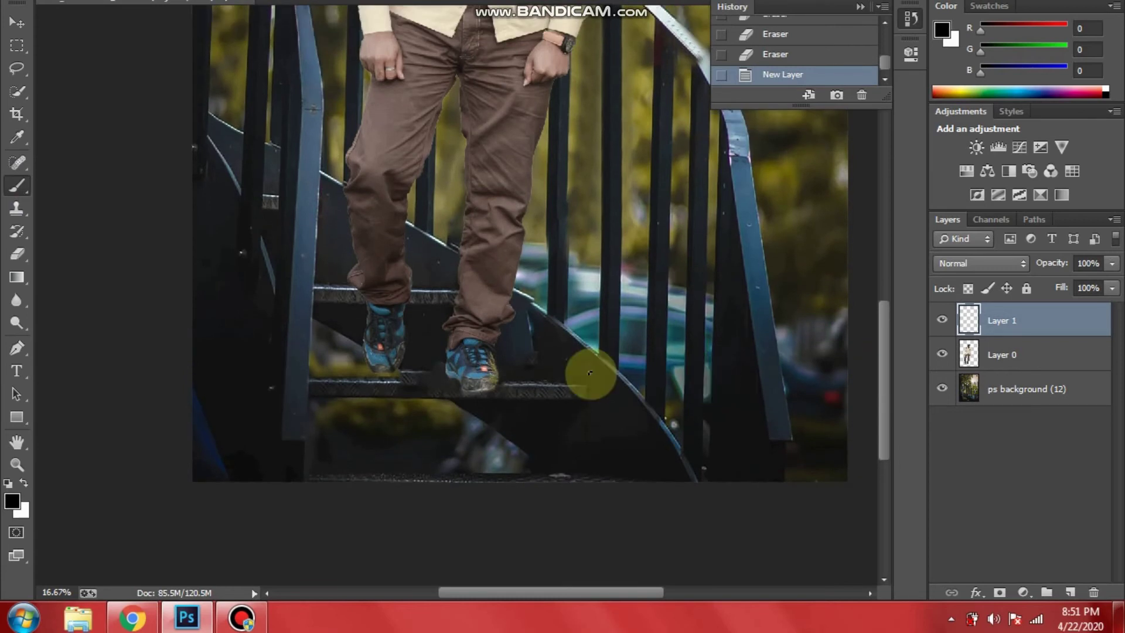
right_click(592, 369)
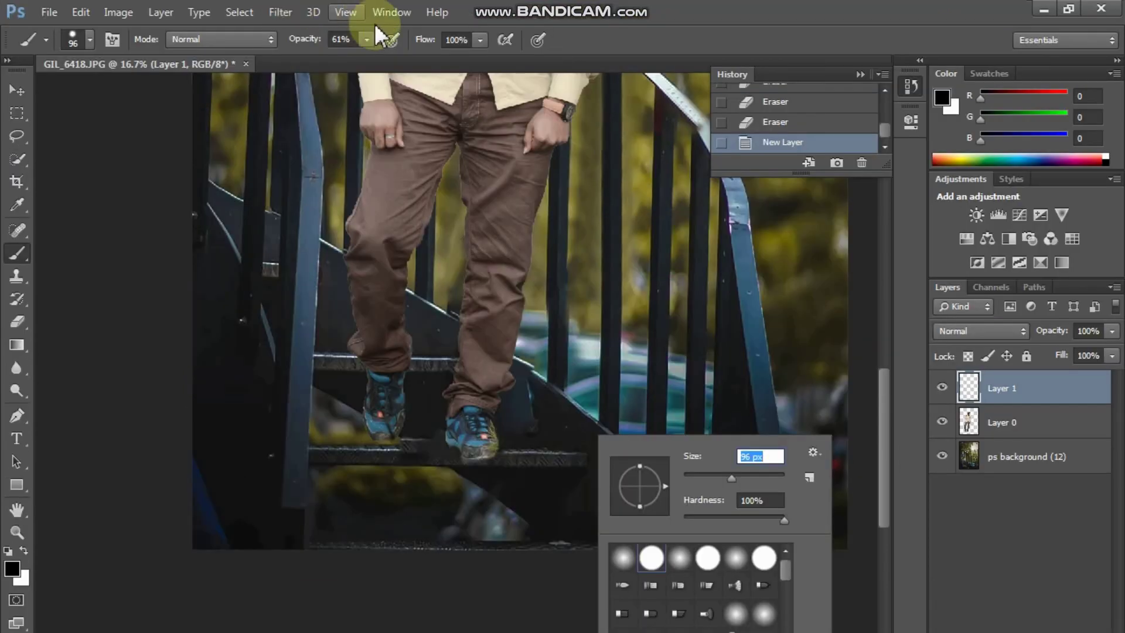
text(96)
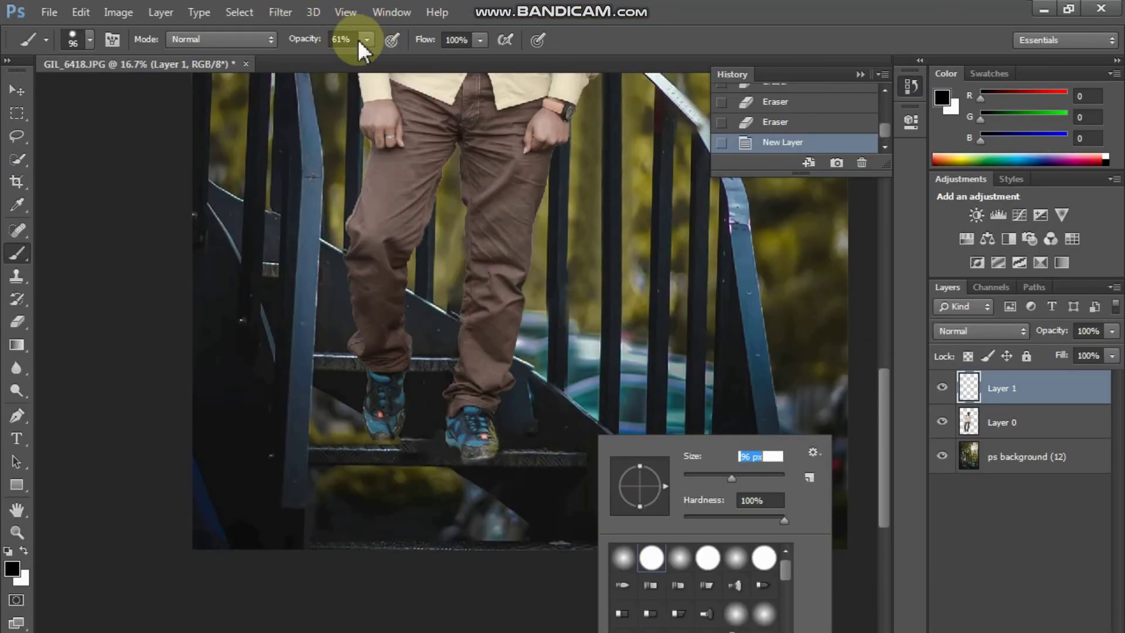
click(366, 39)
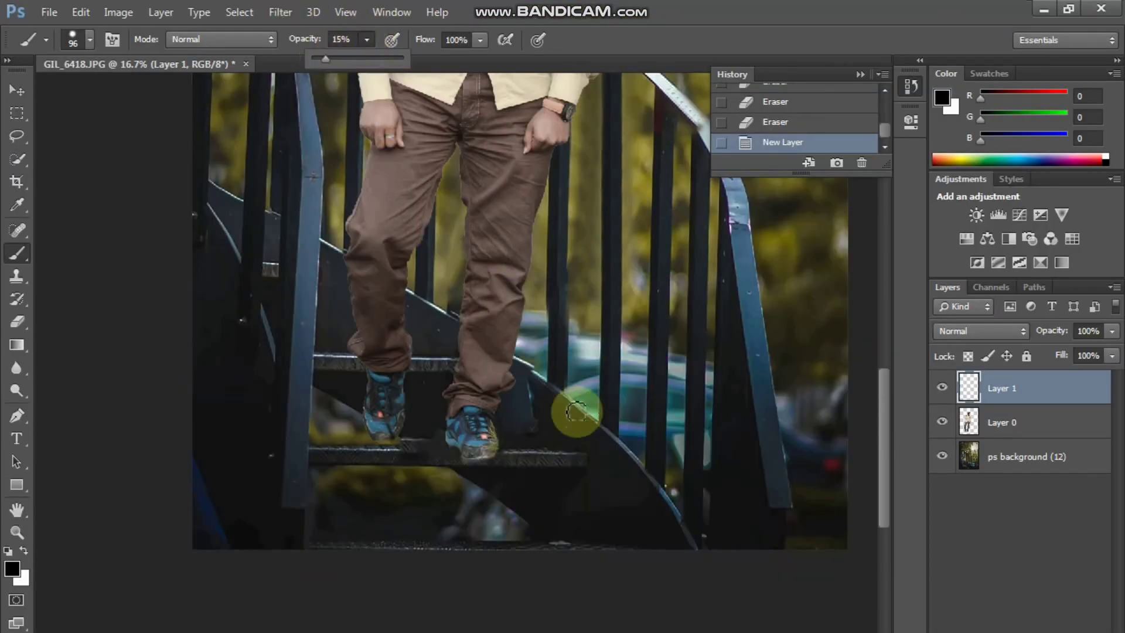
Paint faint black contact shadows on the stairs around both shoes on Layer 1, switching to the soft round brush preset
click(495, 449)
mouse_move(495, 450)
mouse_down()
mouse_move(495, 448)
mouse_move(480, 458)
mouse_move(444, 432)
mouse_move(480, 455)
mouse_move(497, 438)
mouse_move(476, 462)
mouse_move(438, 436)
mouse_move(402, 447)
mouse_move(358, 442)
mouse_move(357, 429)
mouse_move(381, 450)
mouse_move(364, 409)
mouse_up()
right_click(363, 419)
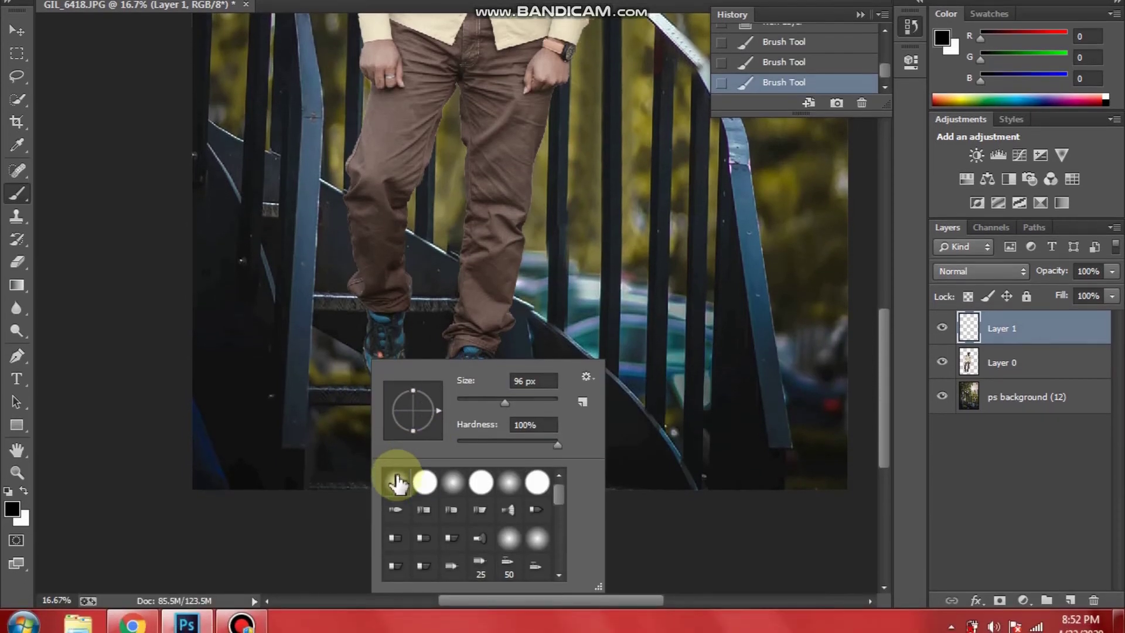
click(397, 541)
click(361, 373)
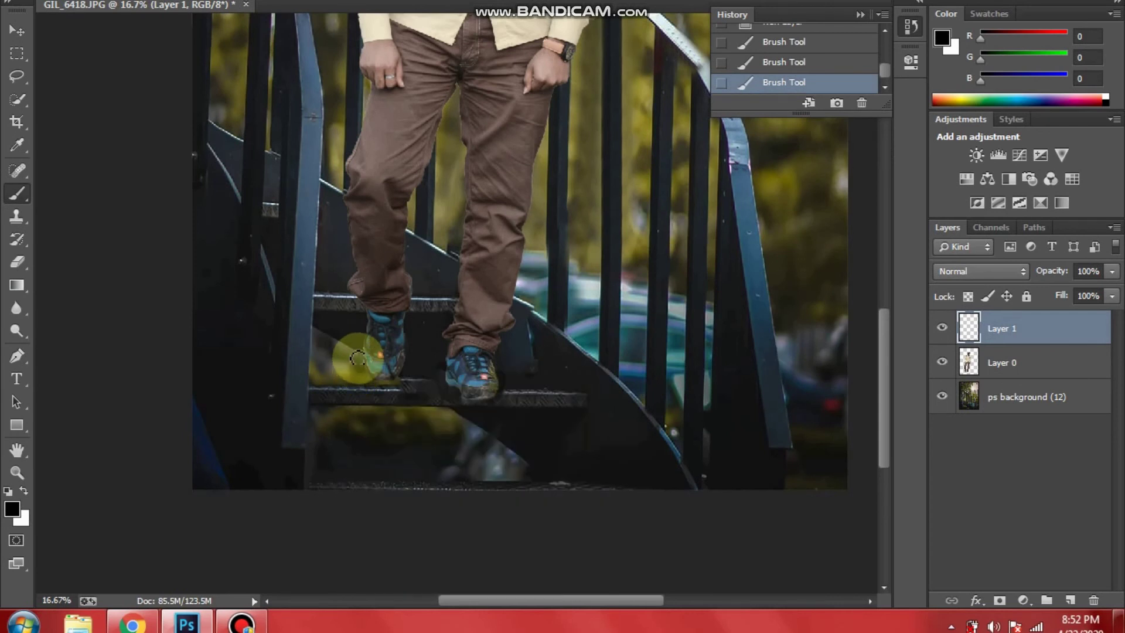
mouse_move(430, 375)
mouse_down()
mouse_move(502, 389)
mouse_move(474, 406)
mouse_move(546, 360)
mouse_up()
Fit the whole image in view and merge Layer 1, Layer 0 and ps background (12) into one layer
drag(890, 325, 870, 178)
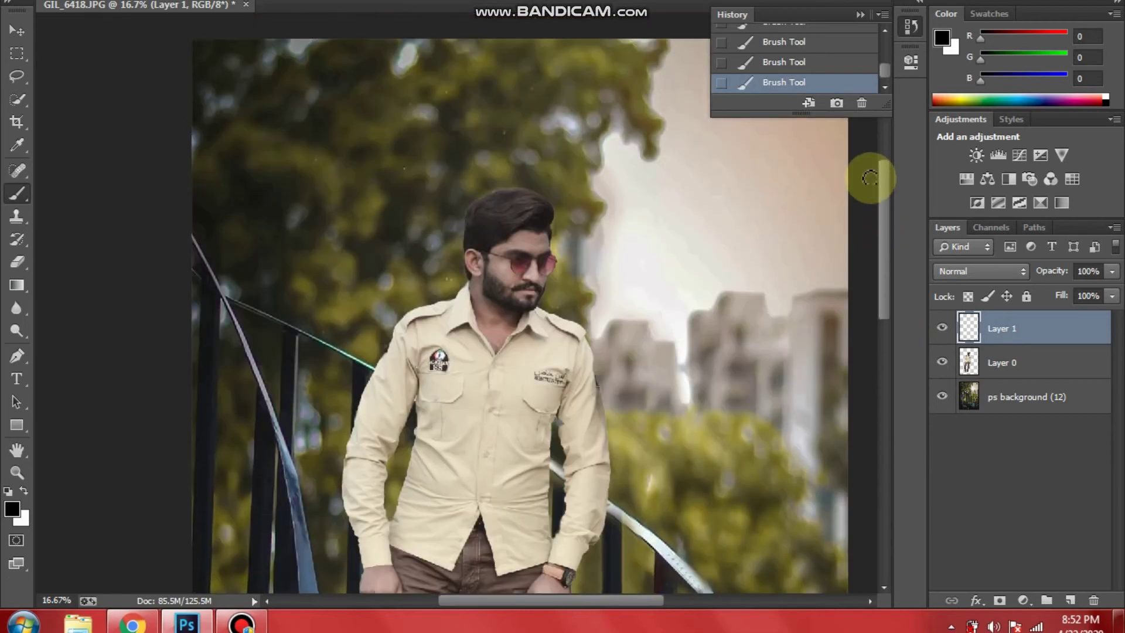
click(16, 472)
right_click(664, 281)
click(666, 285)
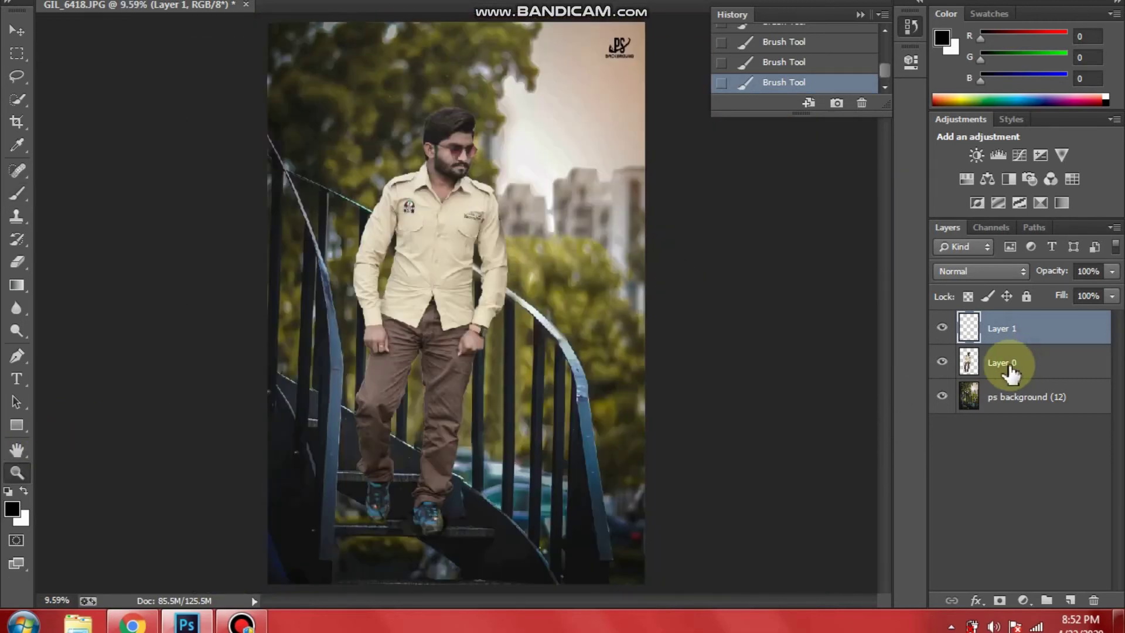
shift+click(1010, 369)
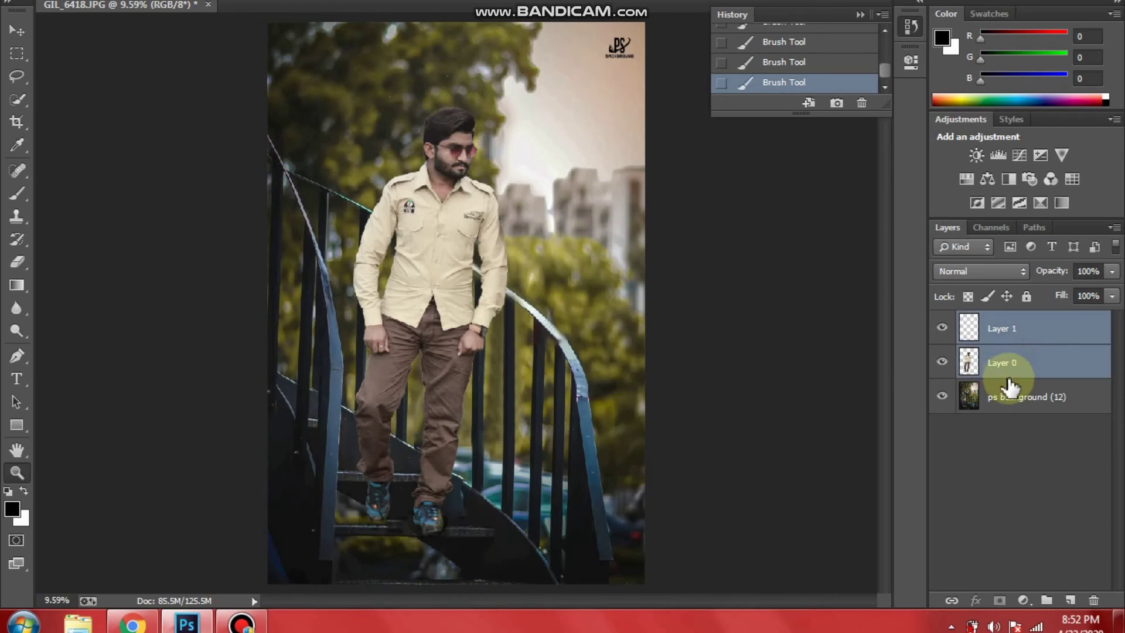
shift+click(1009, 397)
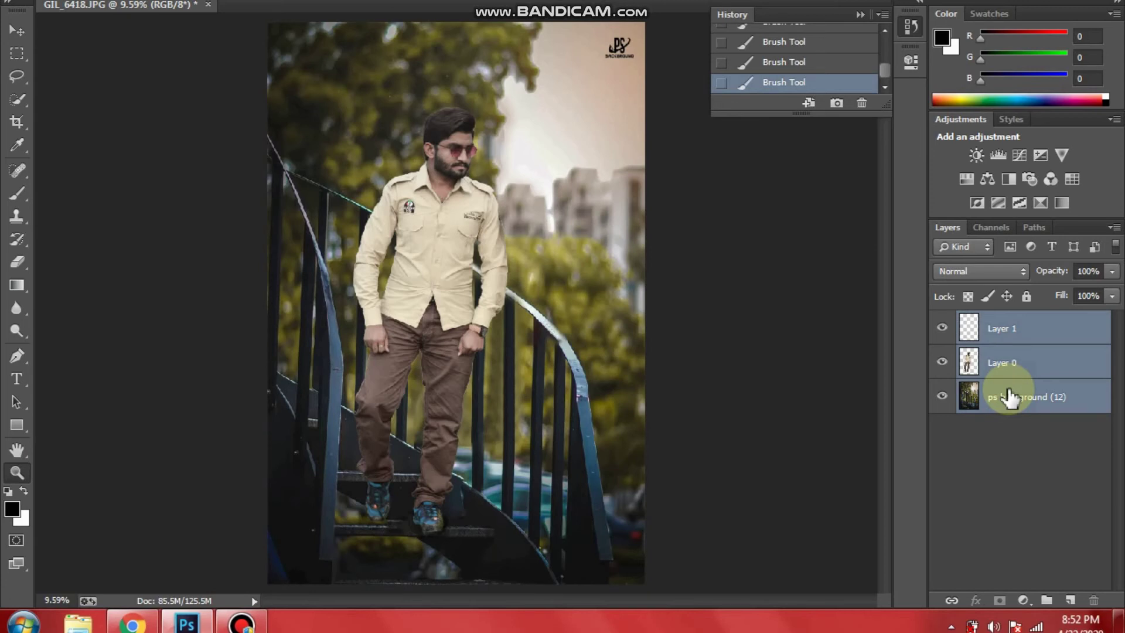
right_click(1010, 398)
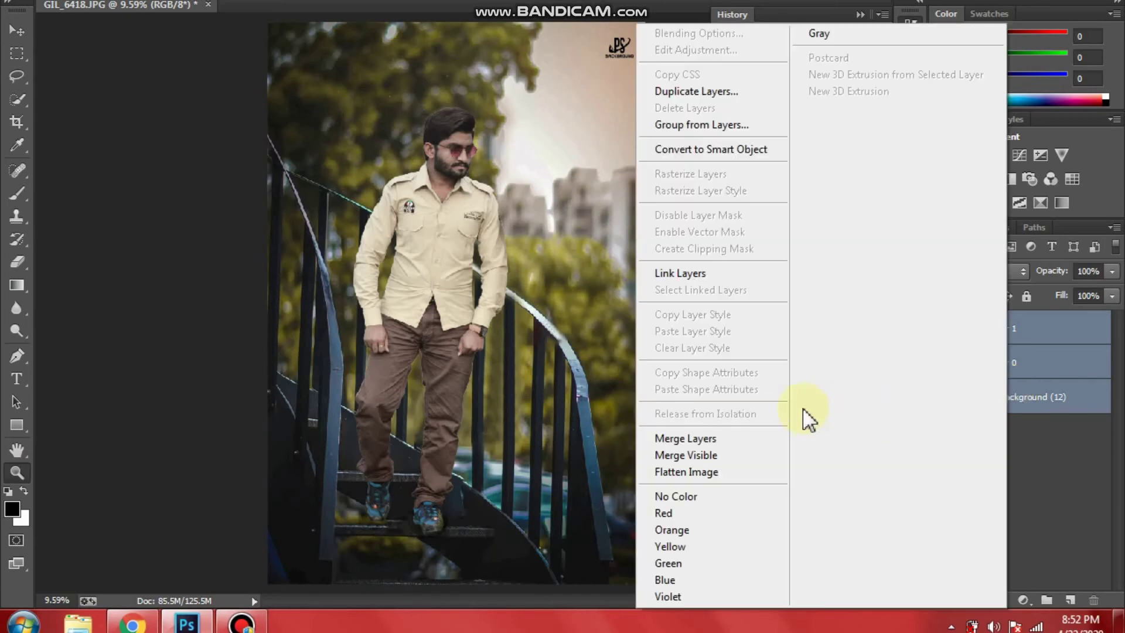
click(737, 436)
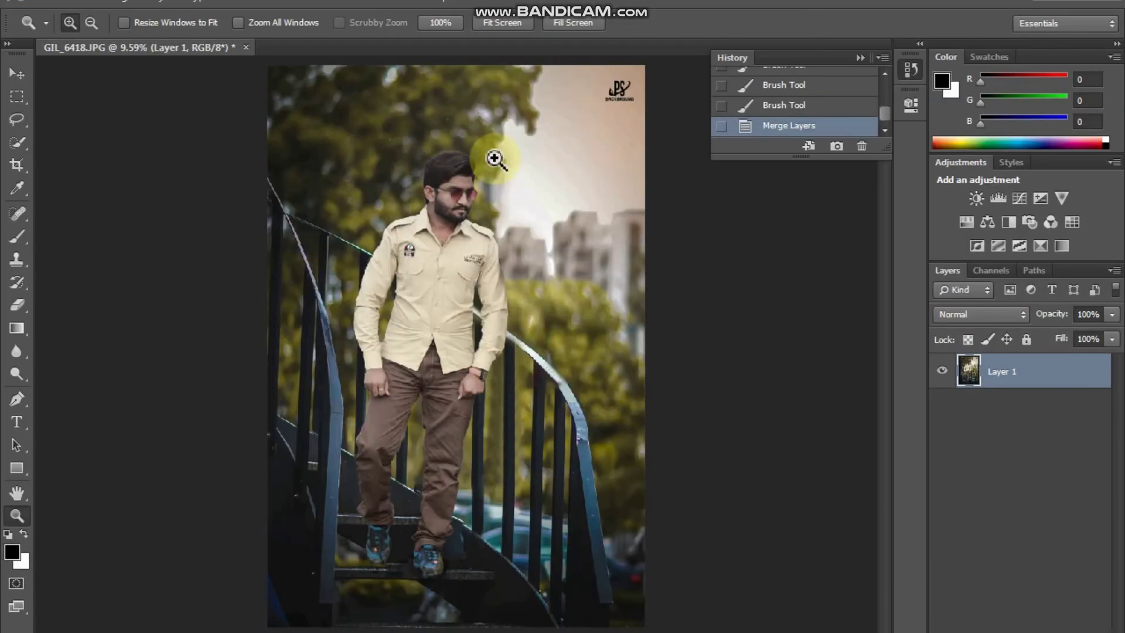
In the Camera Raw filter, set Exposure +0.20, Contrast -12, Highlights -29, Shadows +29, Whites +27, Blacks -13, Clarity +7, Vibrance +6 and Saturation +5
right_click(495, 157)
click(540, 275)
click(281, 12)
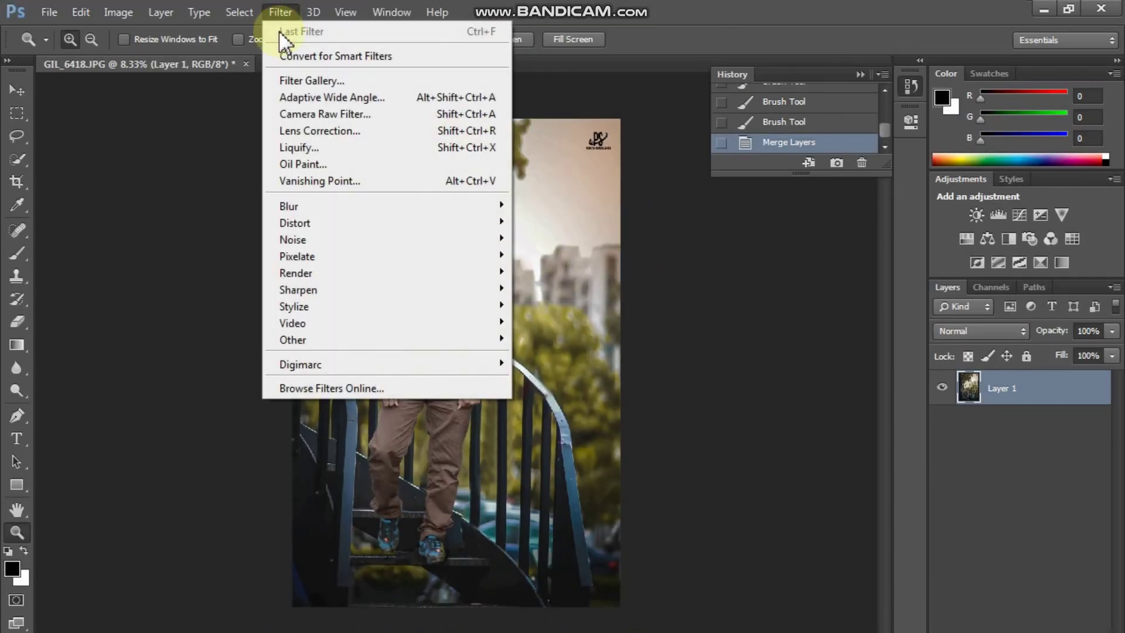
click(305, 115)
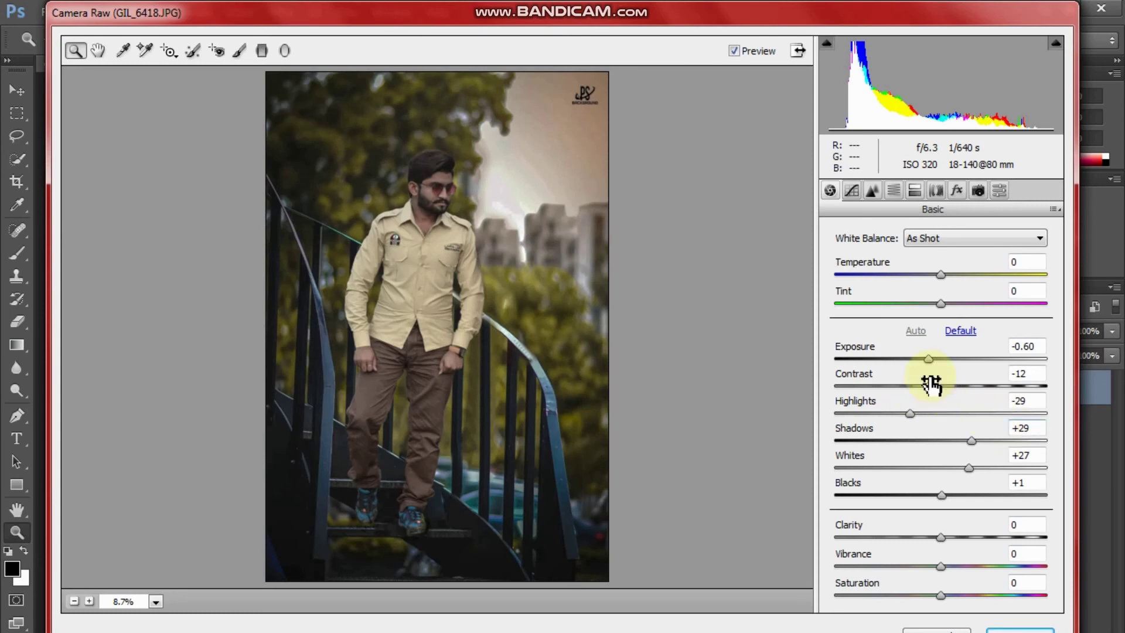
drag(932, 369, 951, 365)
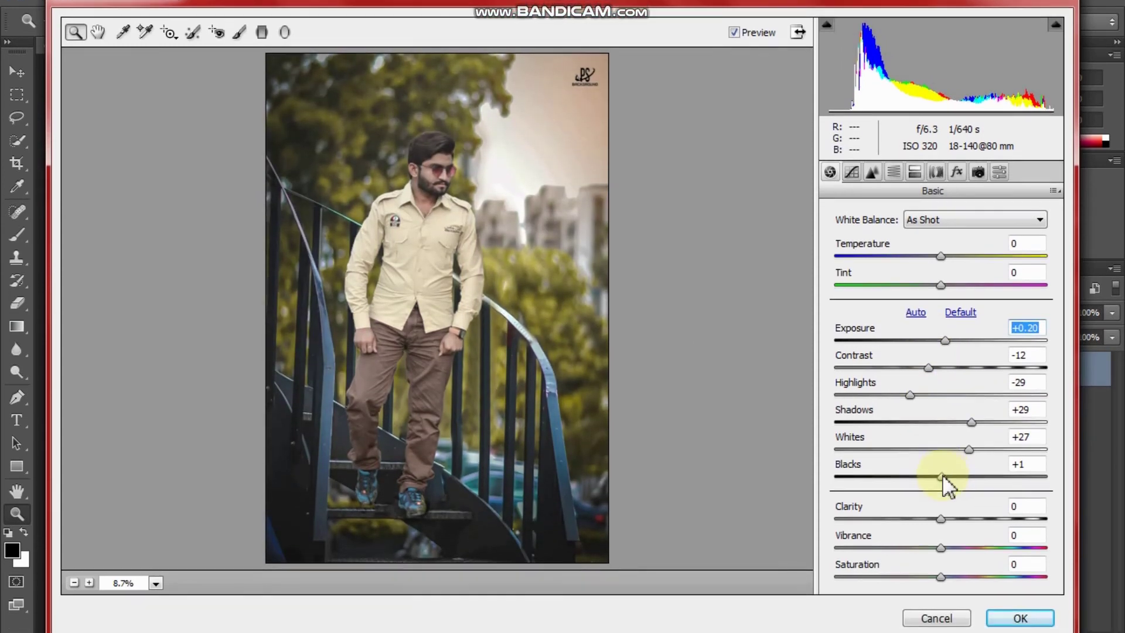
drag(942, 495, 926, 475)
drag(940, 518, 950, 519)
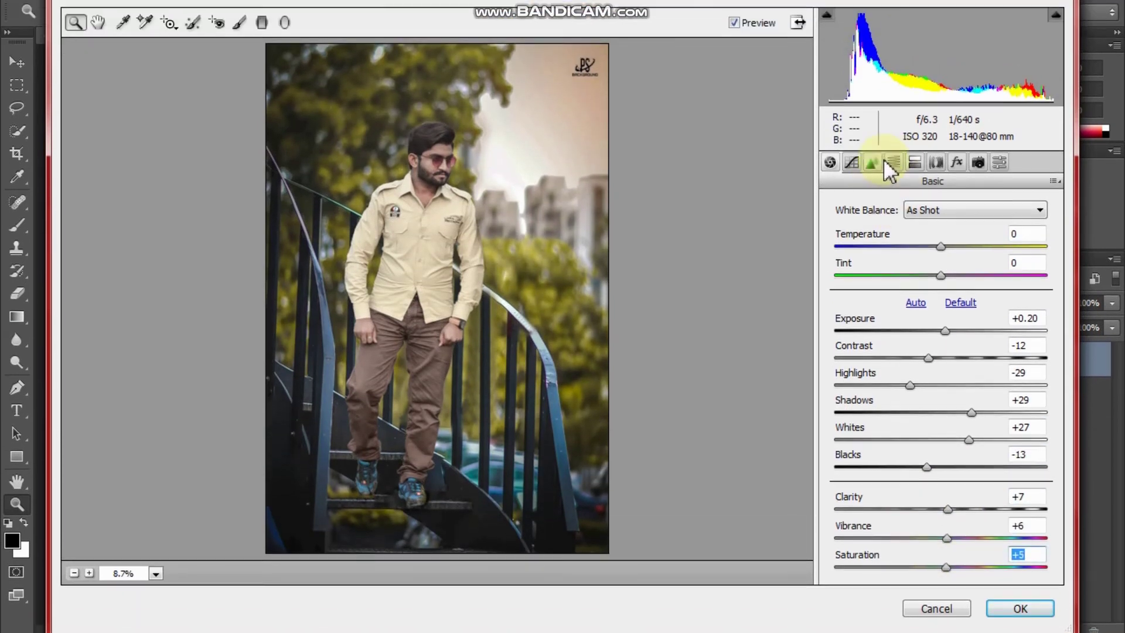
Set the Camera Raw HSL saturation to Oranges -24, Greens +99, Aquas +100 and Blues +100
click(912, 123)
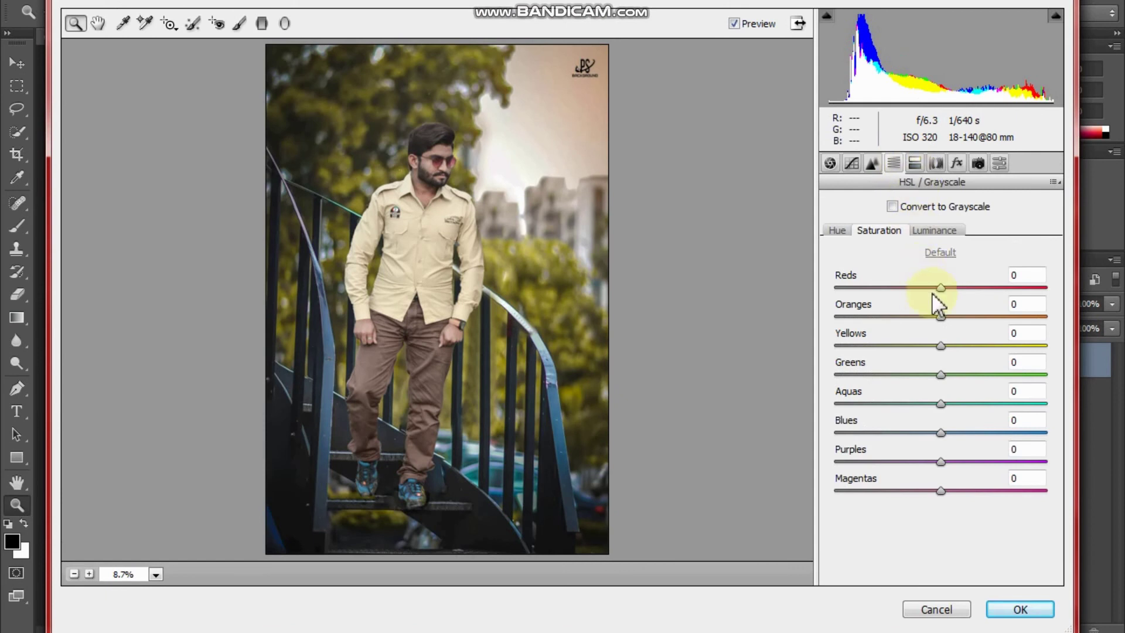
drag(941, 317, 917, 322)
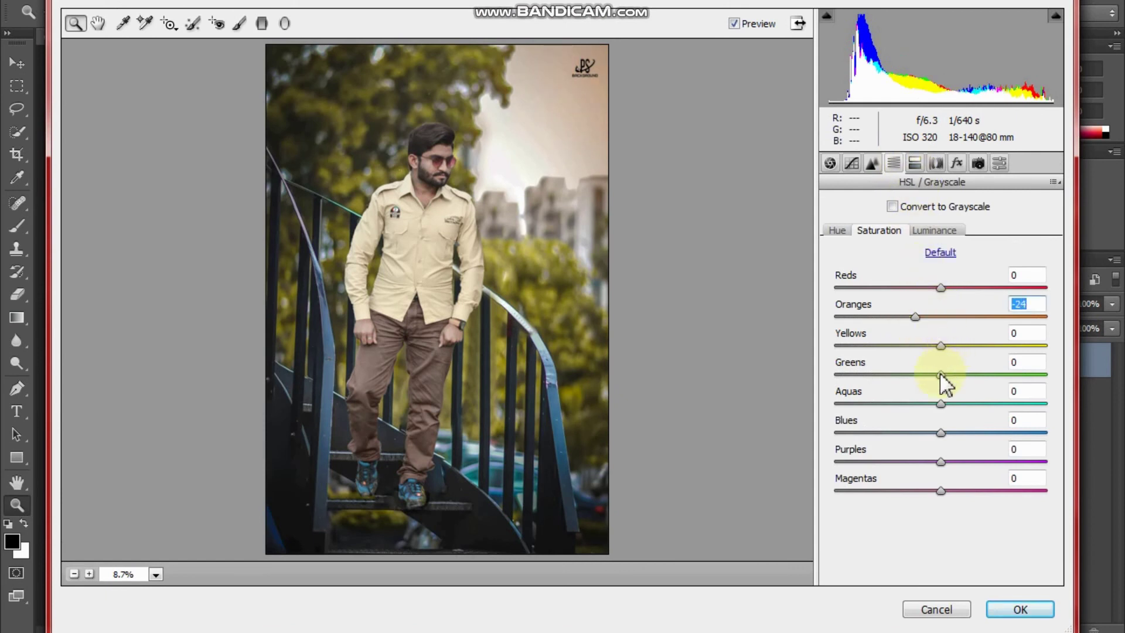
drag(940, 374, 1043, 366)
drag(942, 404, 1077, 411)
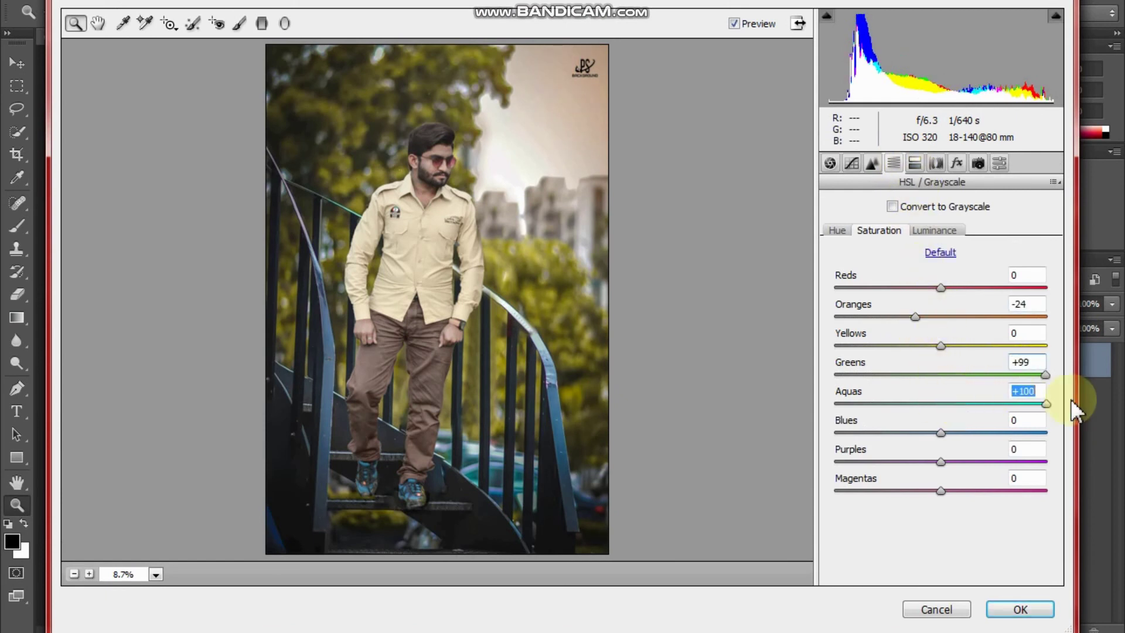
drag(940, 432, 1089, 425)
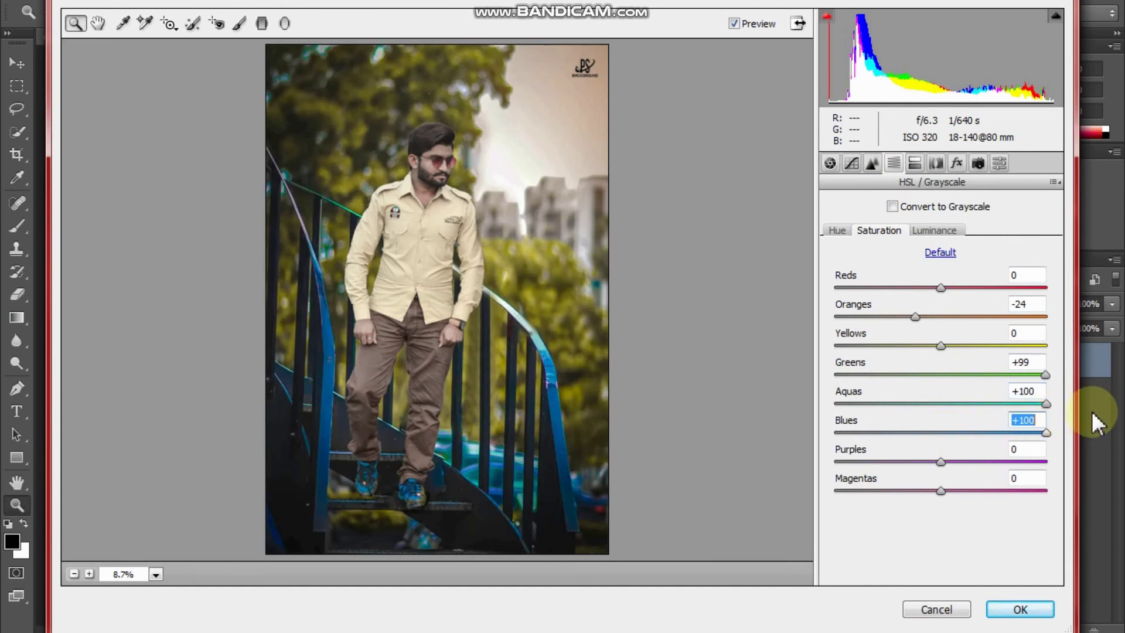
Set the HSL hue to Yellows +88, Greens -89 and Aquas -80, and apply the Camera Raw filter
click(842, 232)
drag(936, 373, 847, 376)
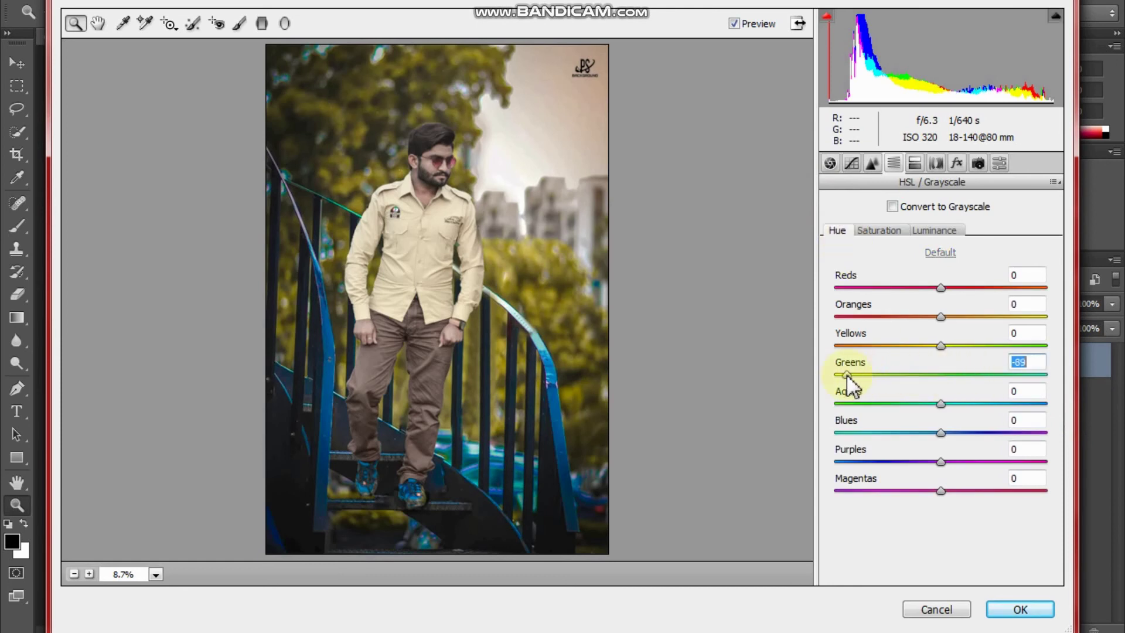
drag(941, 346, 1034, 340)
drag(942, 403, 848, 402)
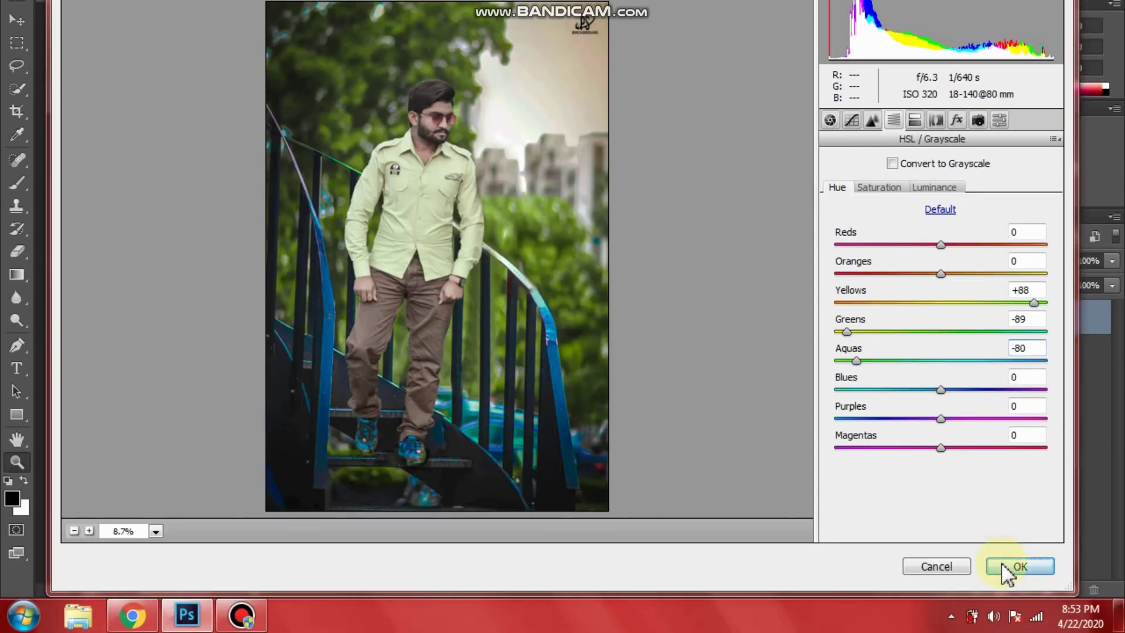
click(1020, 609)
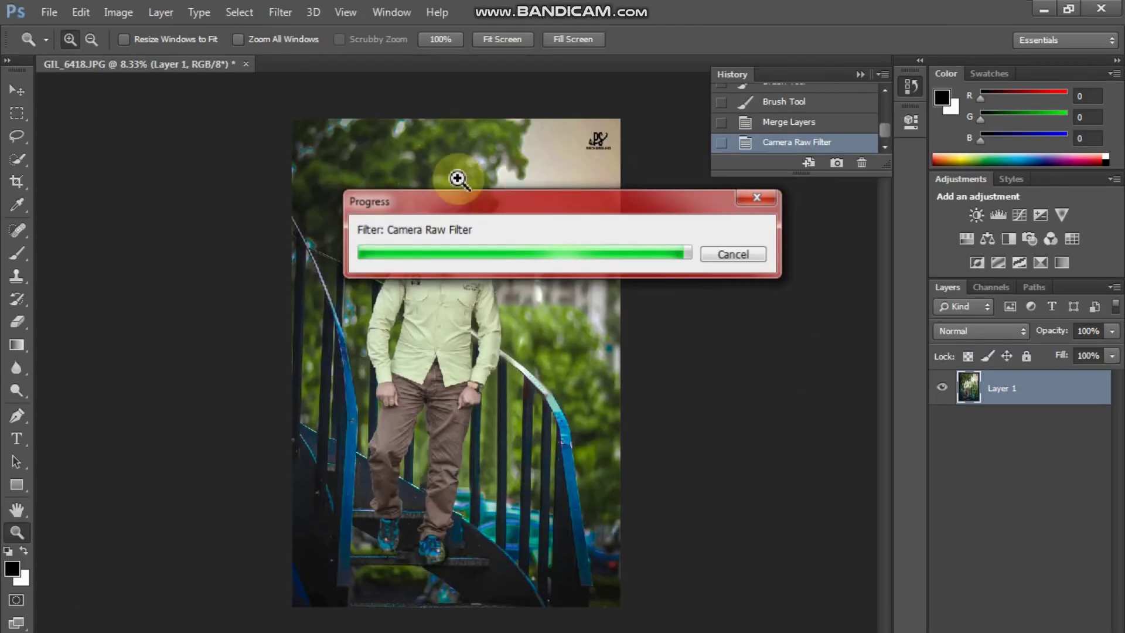
In the Liquify filter, push the man's hair upward for more volume with a brush size of 540, and apply it
click(284, 12)
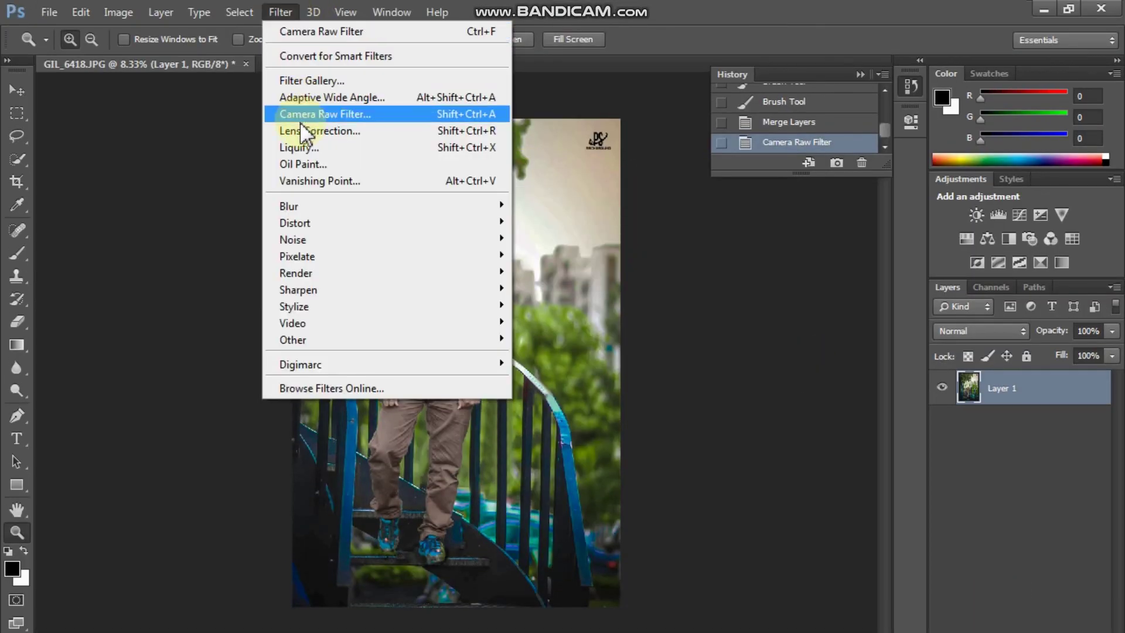
click(300, 147)
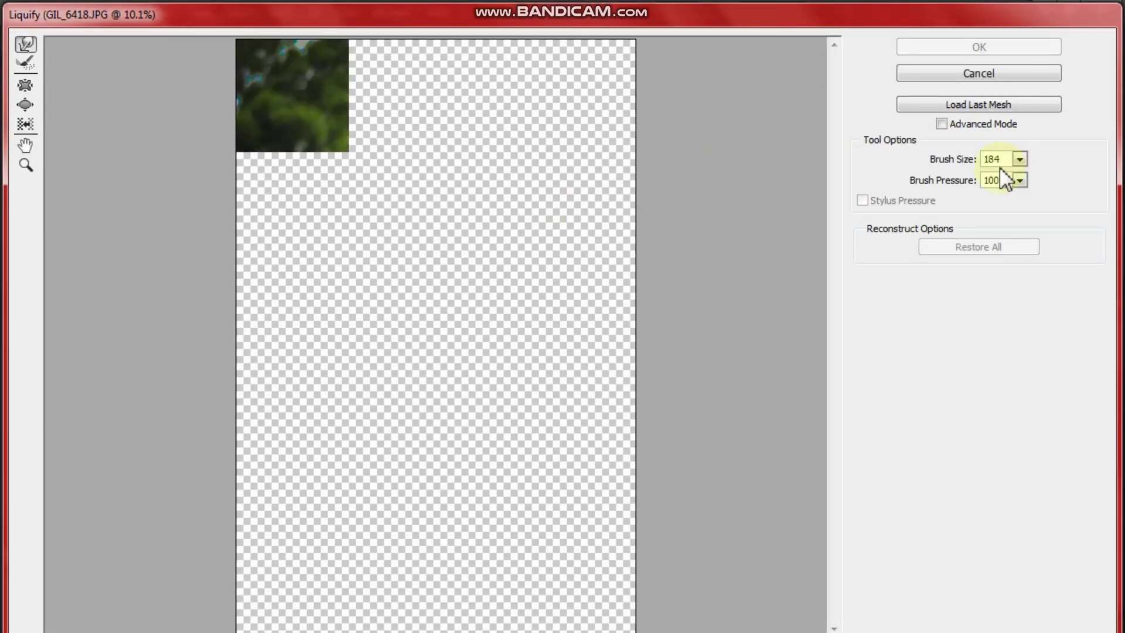
click(1020, 159)
drag(950, 182, 961, 182)
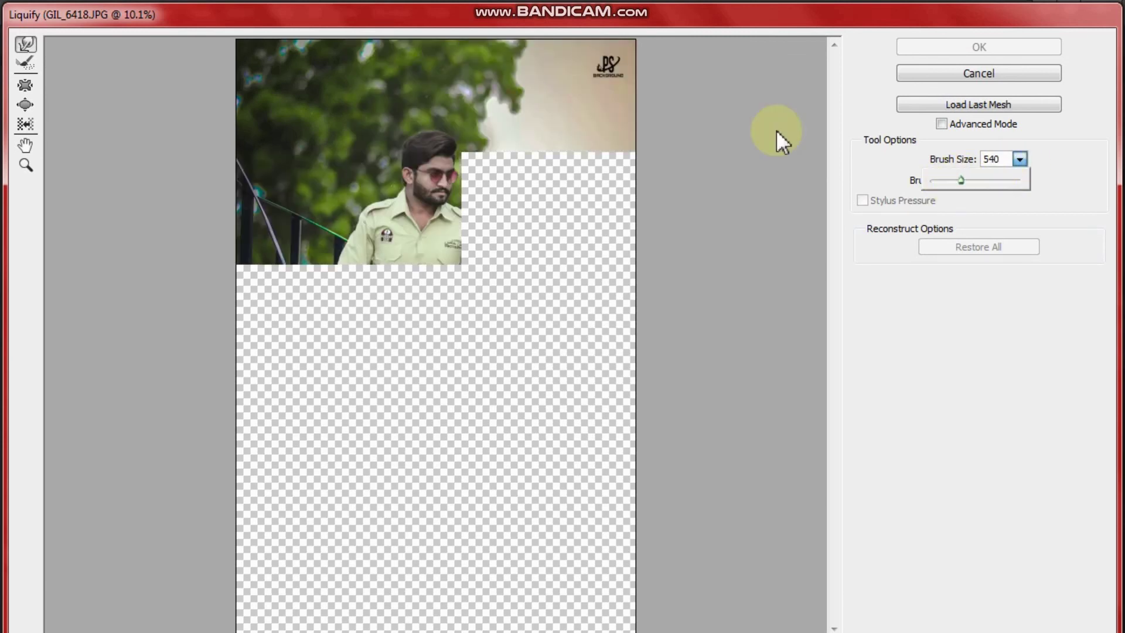
click(441, 133)
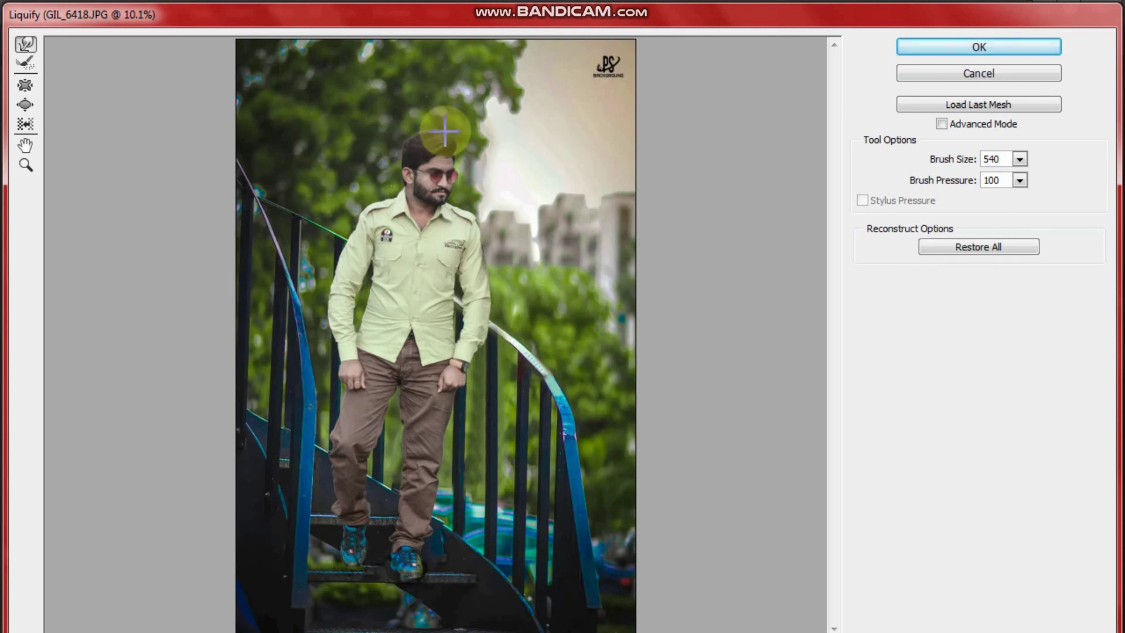
mouse_move(445, 130)
mouse_down()
mouse_move(414, 113)
mouse_move(402, 143)
mouse_move(402, 120)
mouse_up()
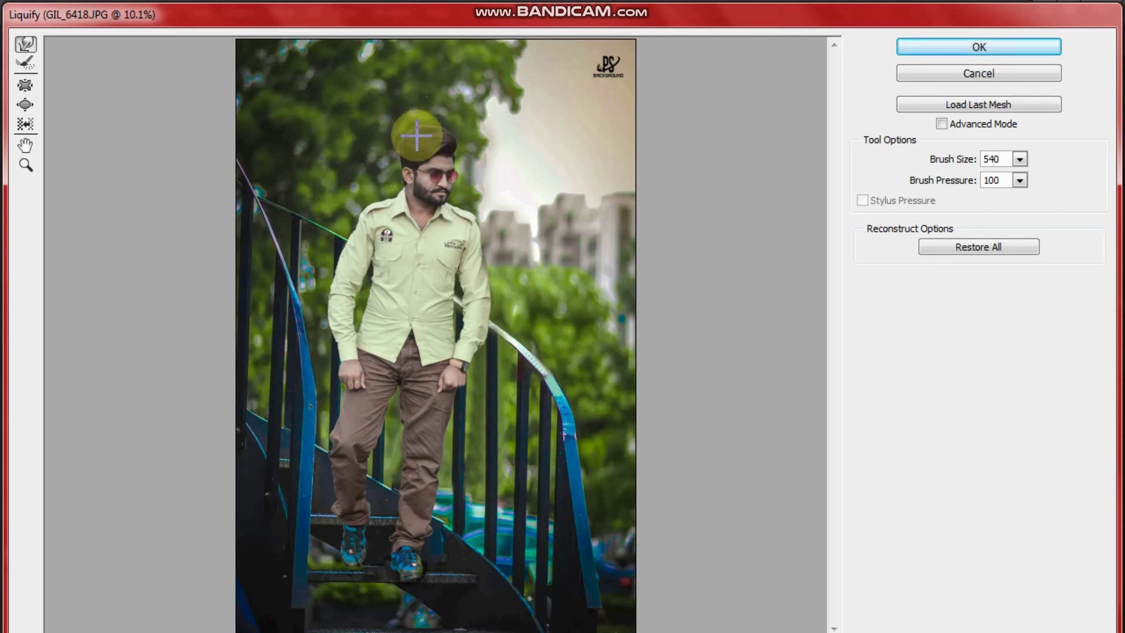
click(913, 45)
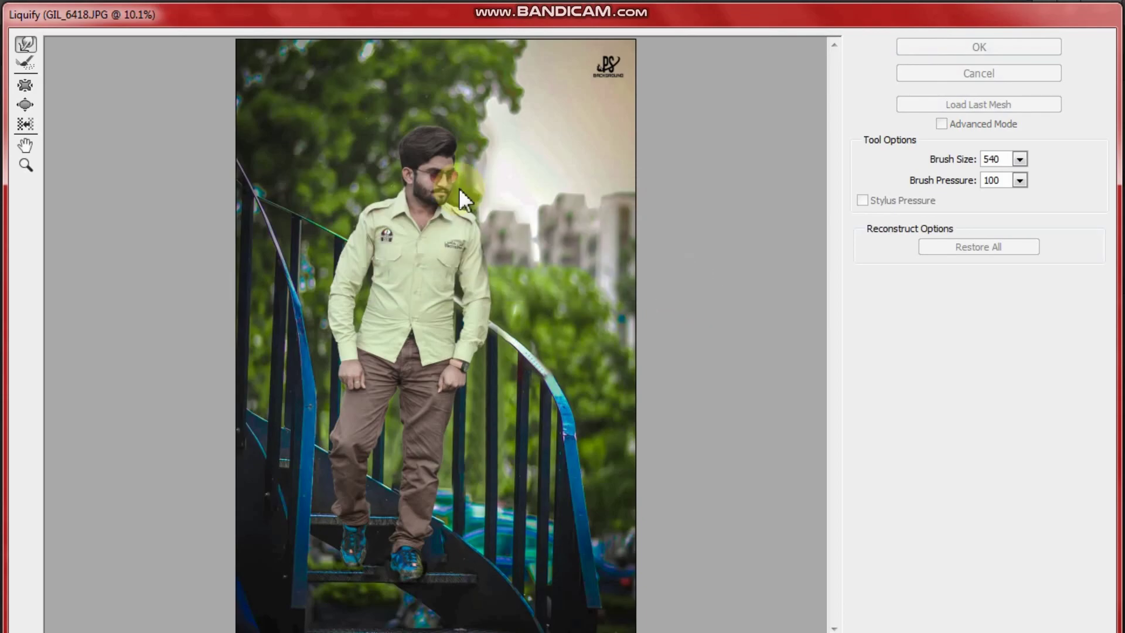
key(Return)
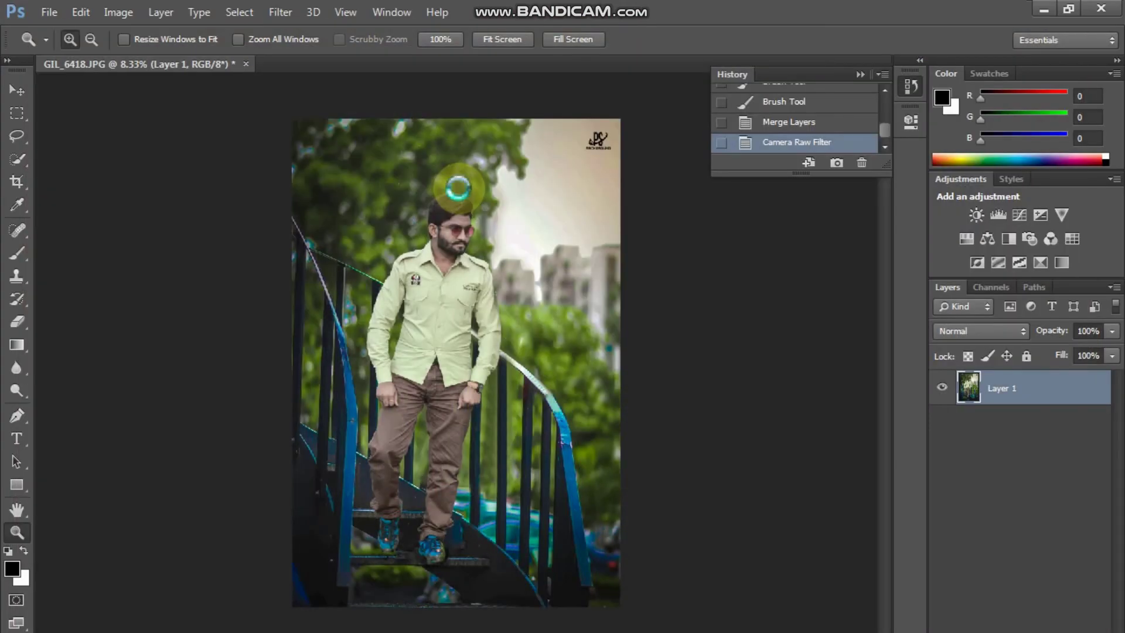
Compare the edited composite with the original GIL_6418.JPG snapshot in the history, and return to the Liquify state
click(460, 201)
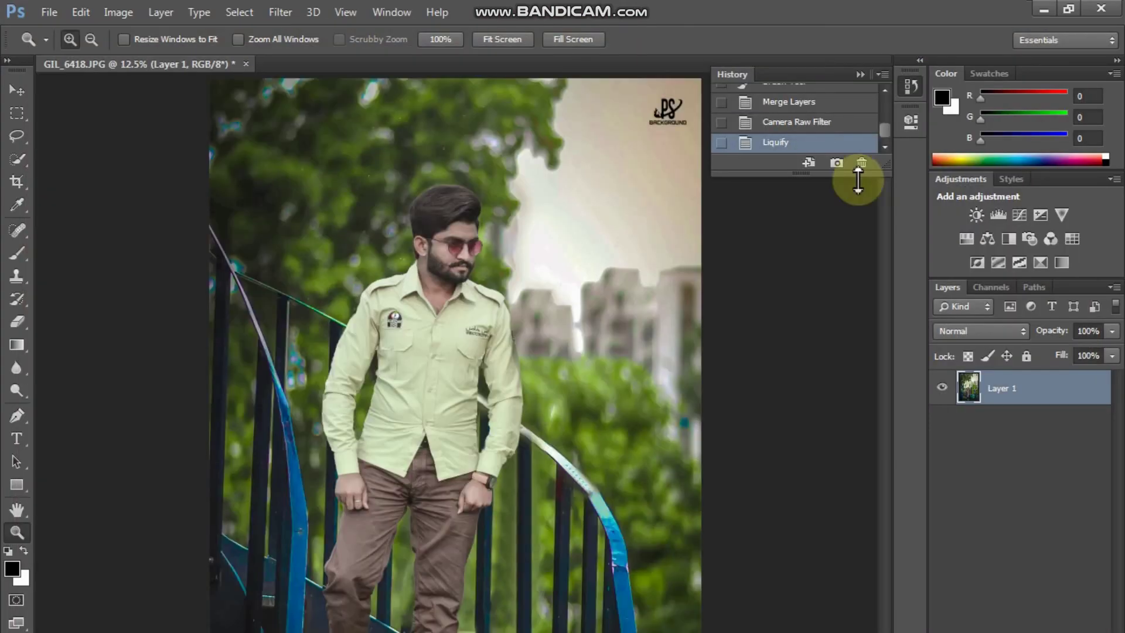
drag(884, 120, 881, 96)
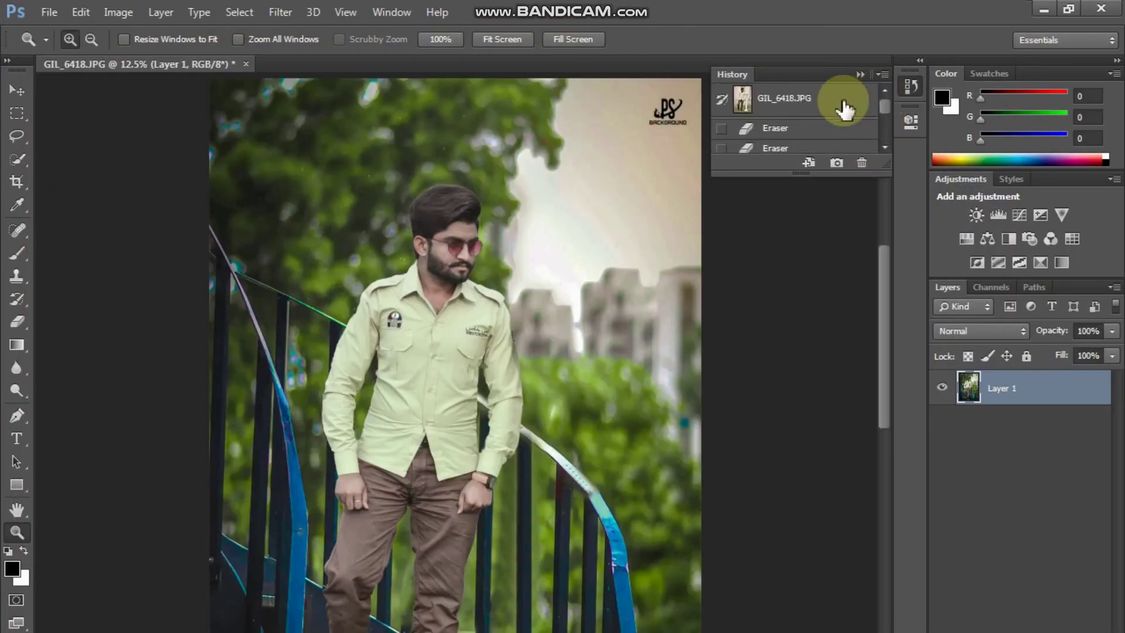
click(808, 110)
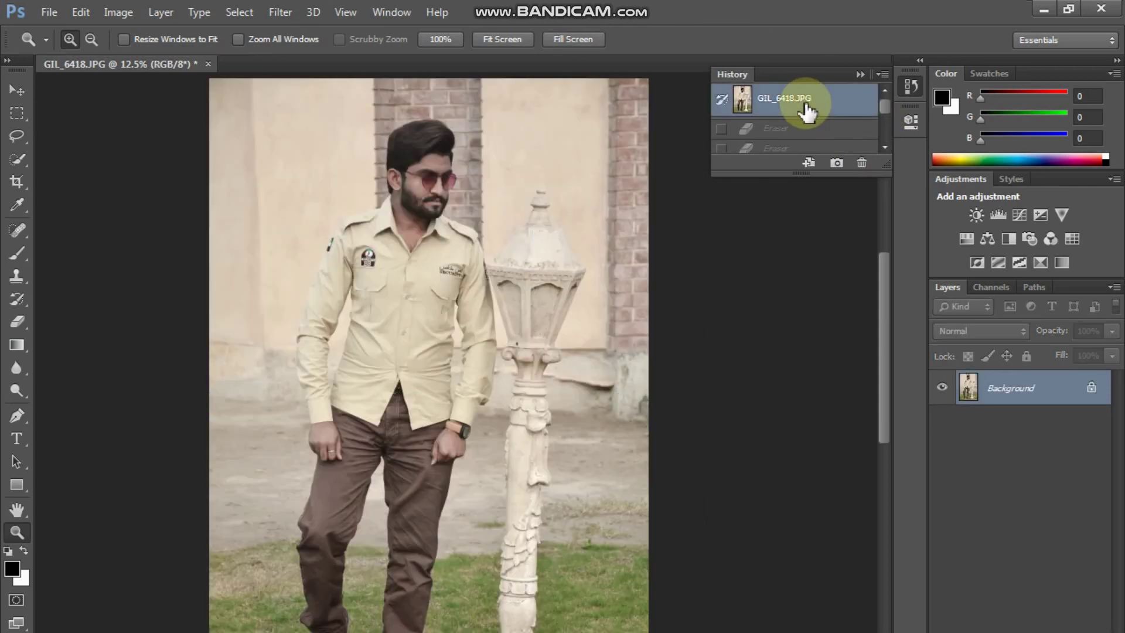
click(473, 226)
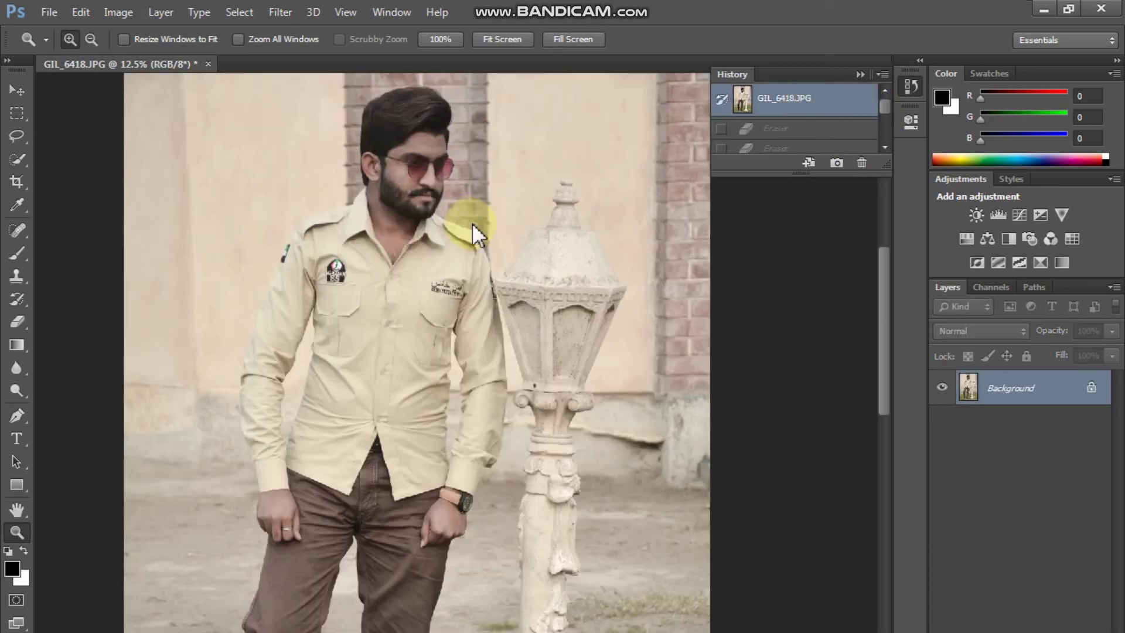
right_click(473, 226)
click(489, 237)
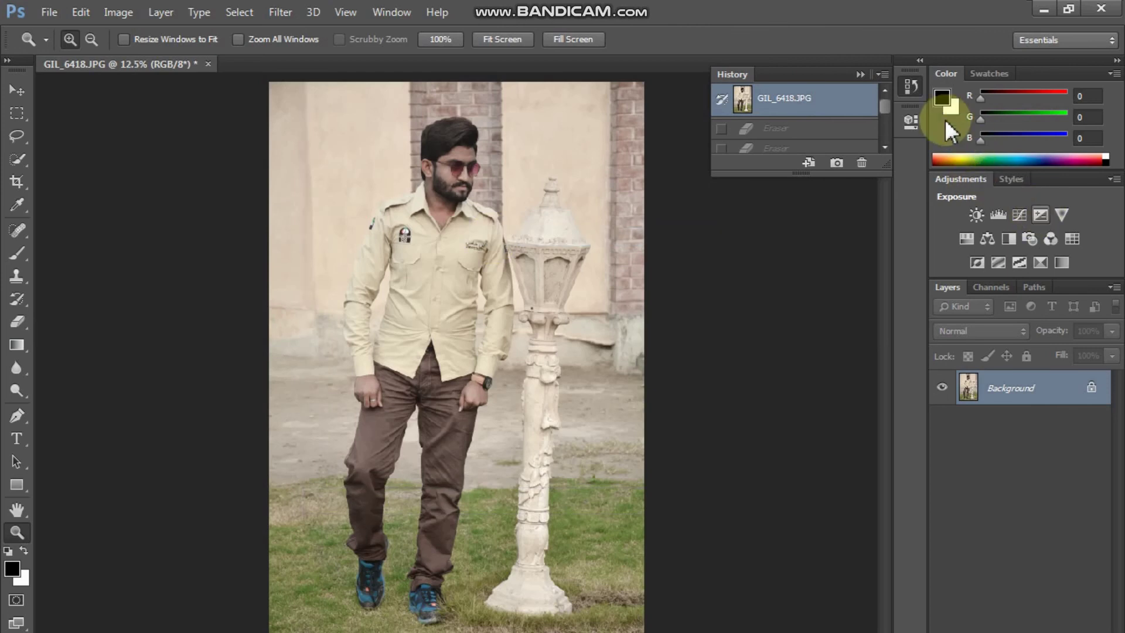
drag(886, 105, 886, 145)
click(823, 144)
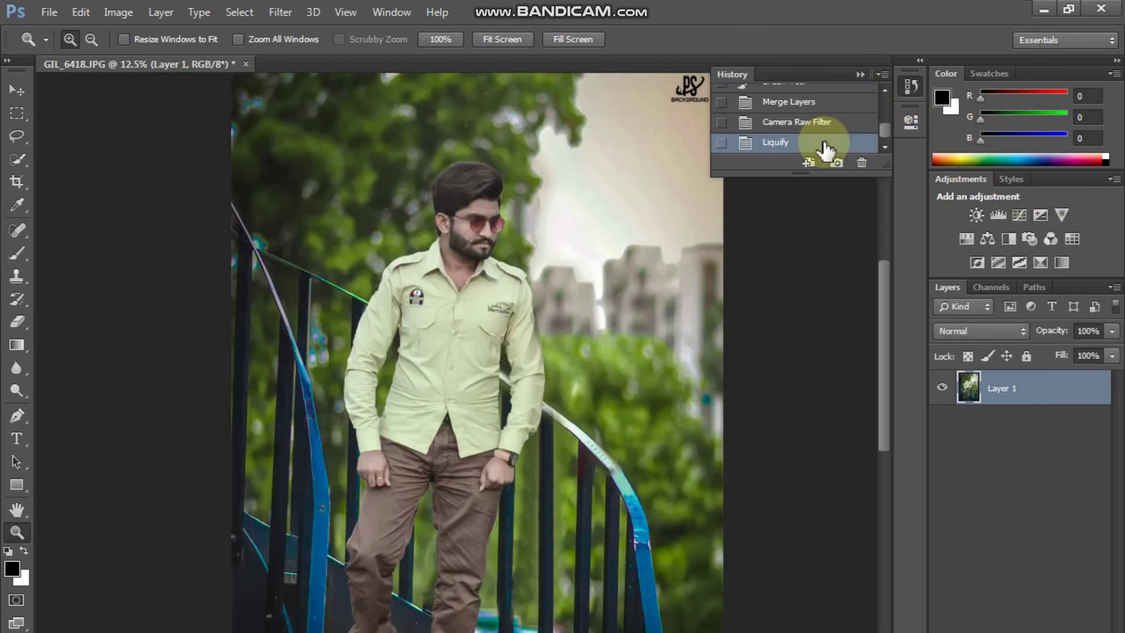
Fit the whole edited image in view and compare it once more with the original photo's history snapshot
right_click(455, 253)
click(514, 266)
click(865, 145)
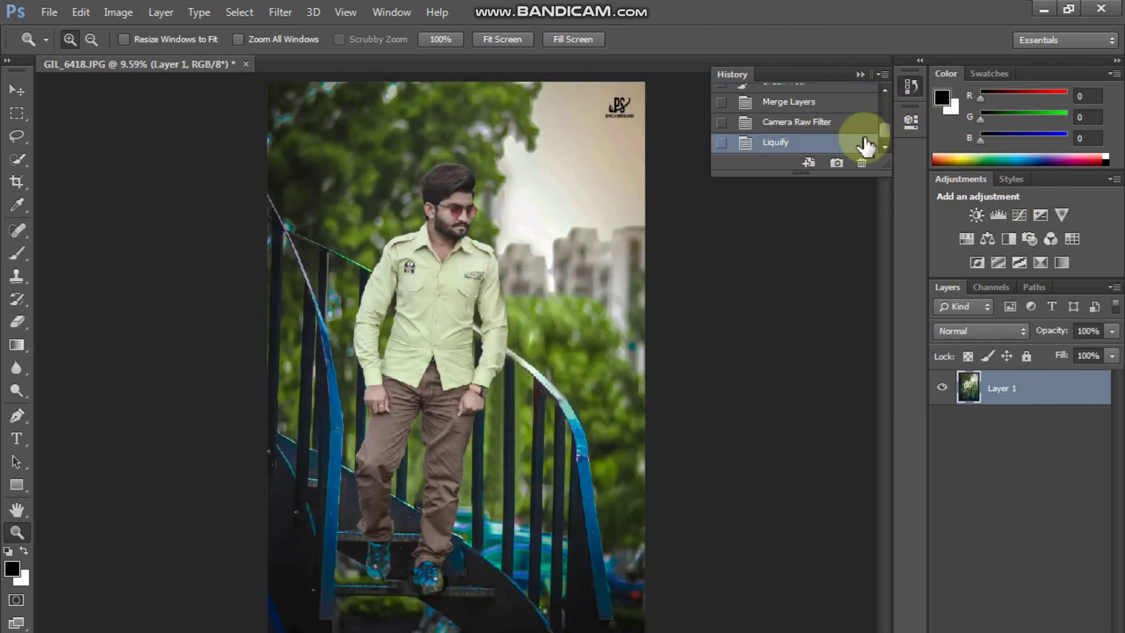
mouse_move(881, 132)
mouse_down()
mouse_move(881, 102)
mouse_move(884, 124)
mouse_up()
click(836, 106)
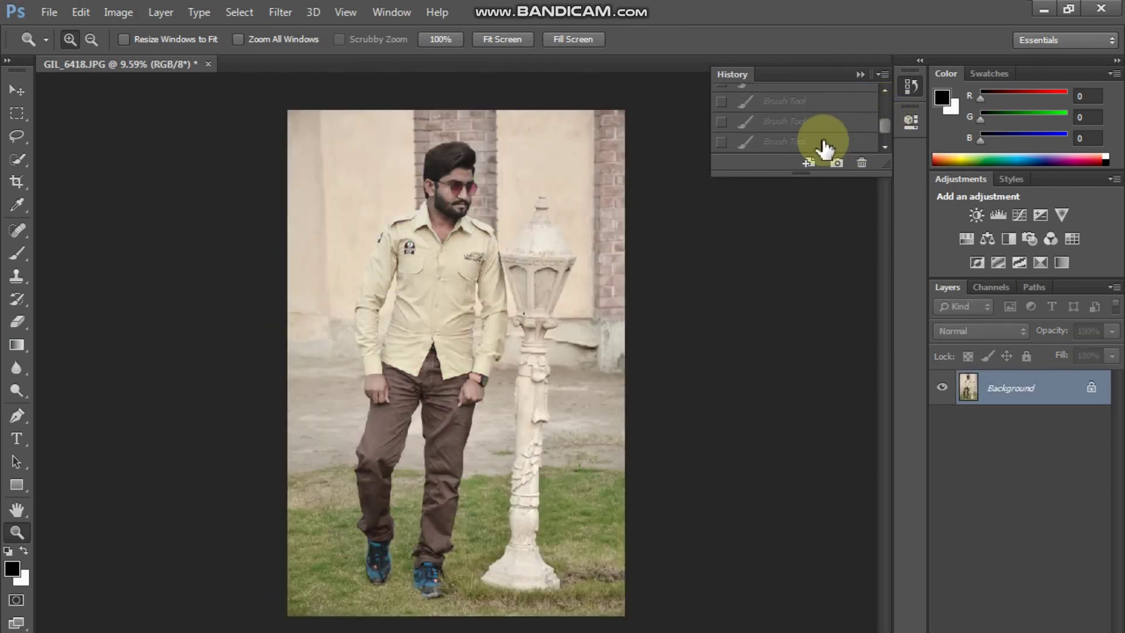
drag(886, 130, 885, 144)
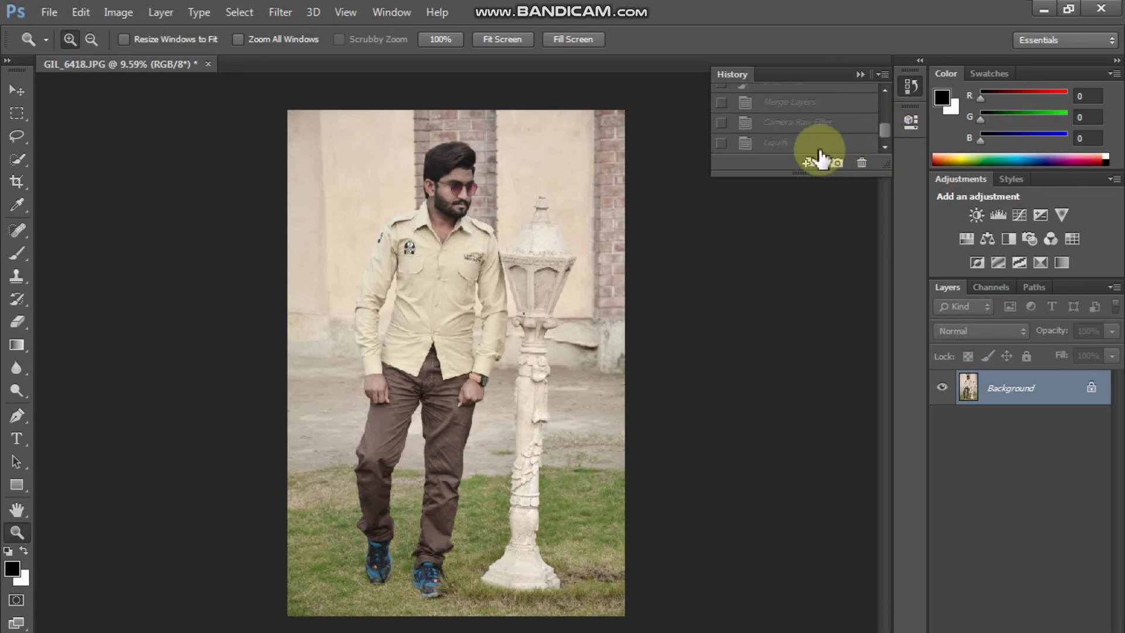